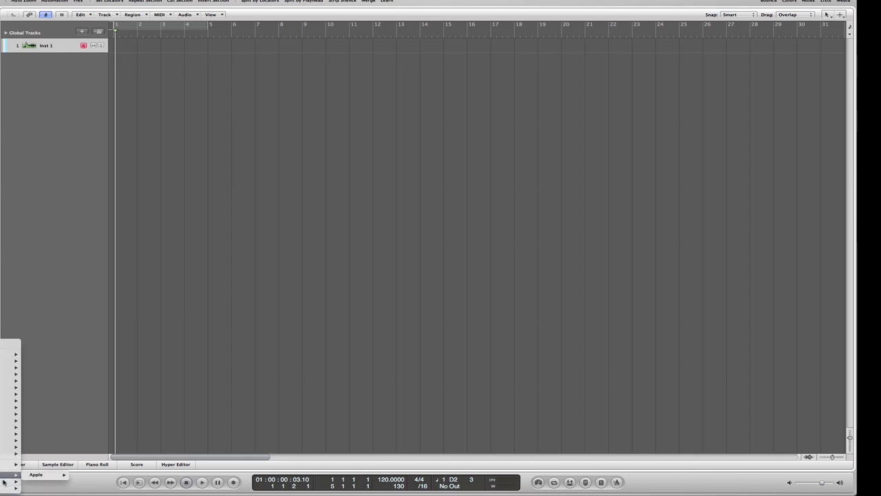
# Load Kontakt 5 on the Inst 1 track as Multi Output (8xStereo, 8xMono) and move its window fully into view.
pyautogui.moveTo(3, 482)
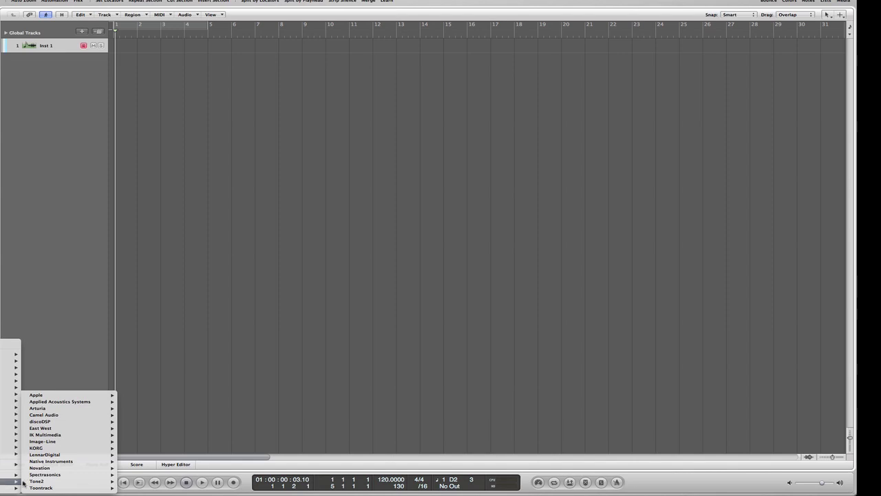
pyautogui.moveTo(77, 442)
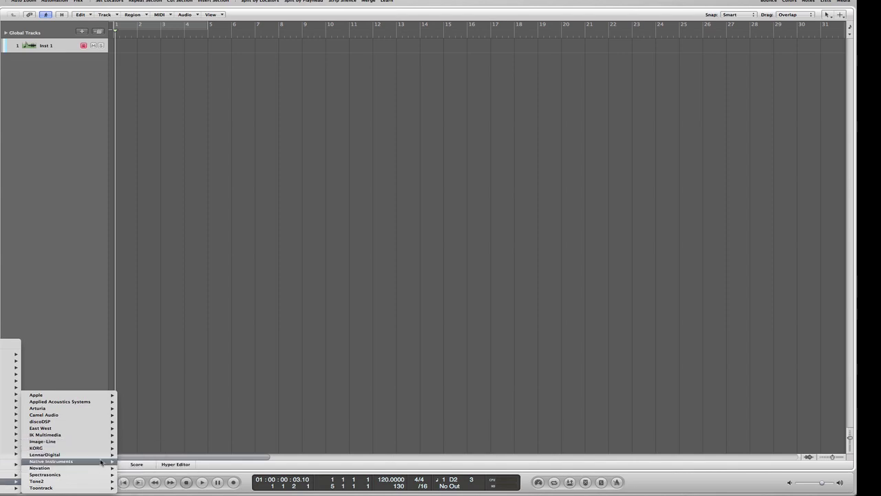
pyautogui.moveTo(101, 461)
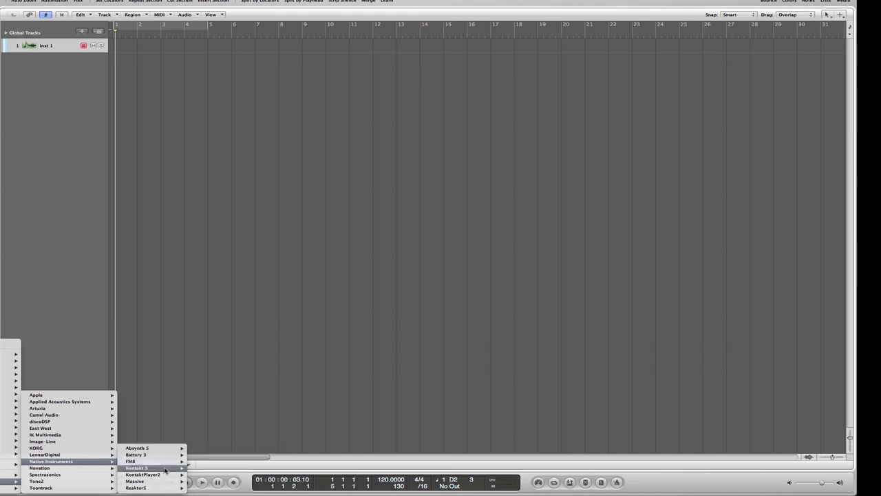
pyautogui.moveTo(165, 469)
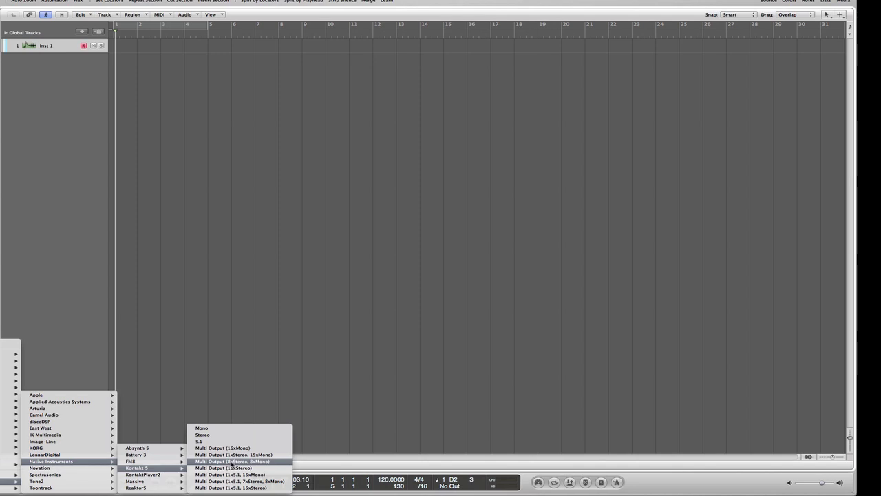
pyautogui.click(232, 462)
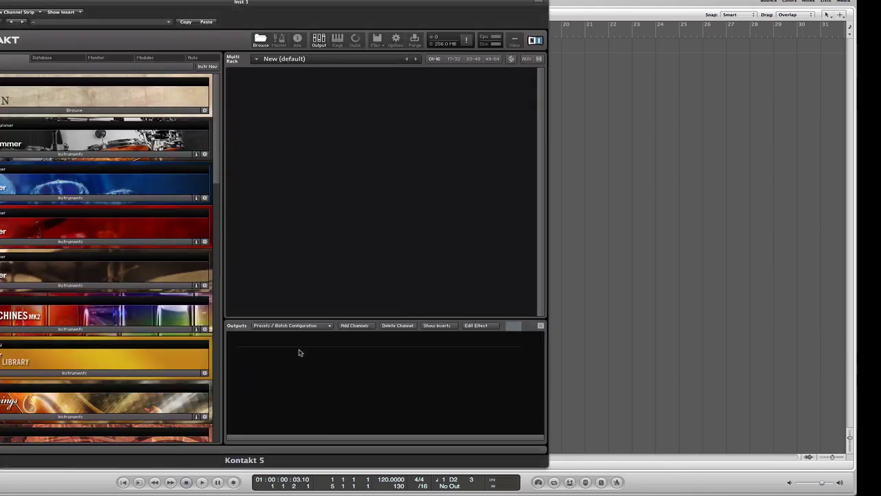
pyautogui.moveTo(280, 4); pyautogui.dragTo(448, 0)
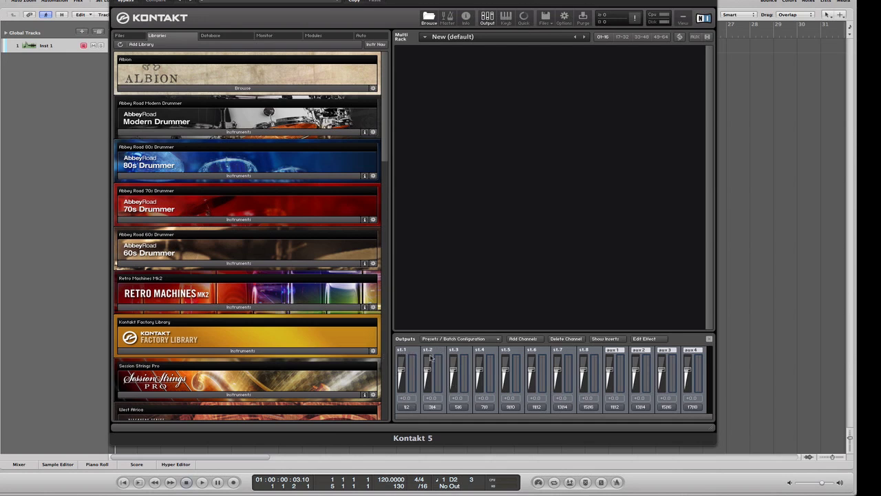
# Examine the output section's batch functions, including the one that creates an individual channel for each loaded instrument.
pyautogui.click(498, 340)
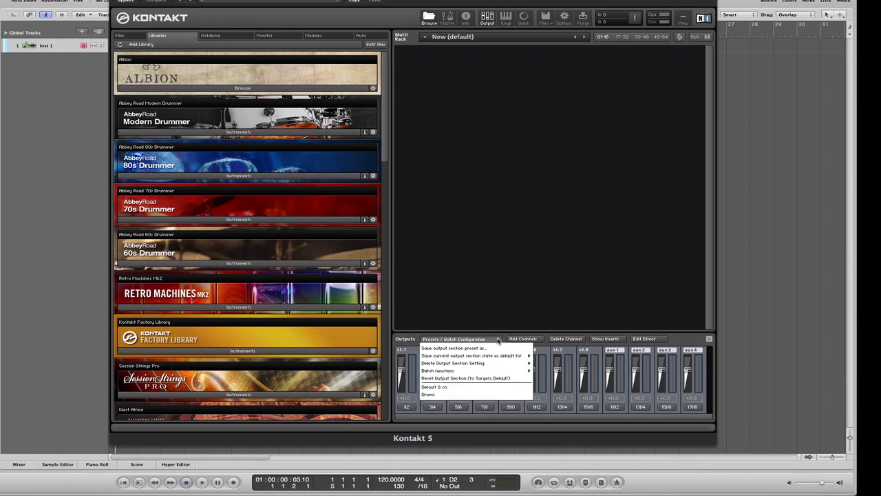
pyautogui.moveTo(474, 372)
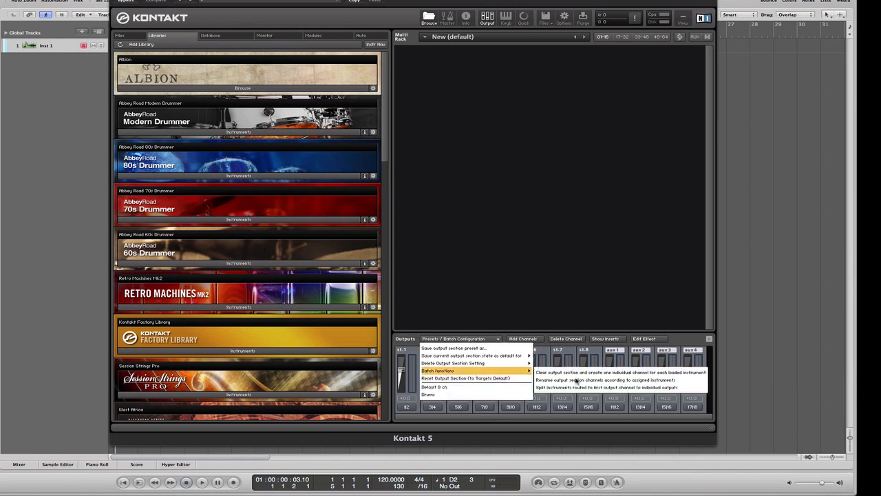
pyautogui.click(567, 374)
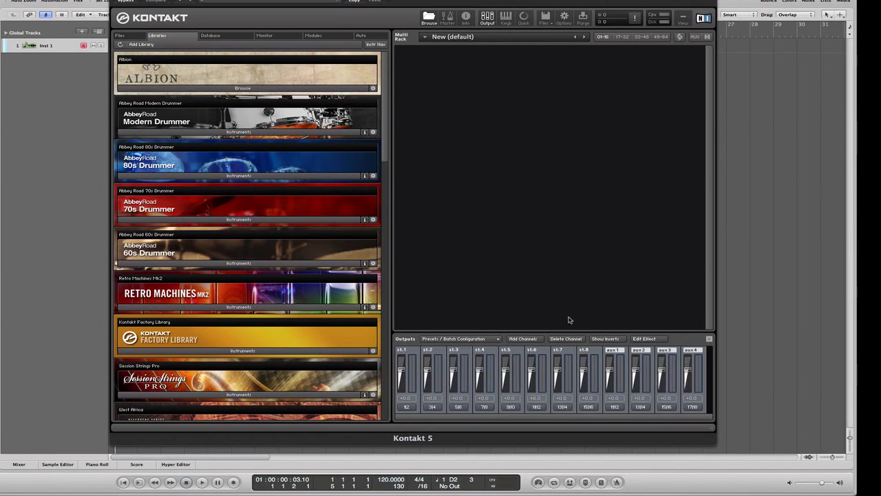
pyautogui.click(496, 340)
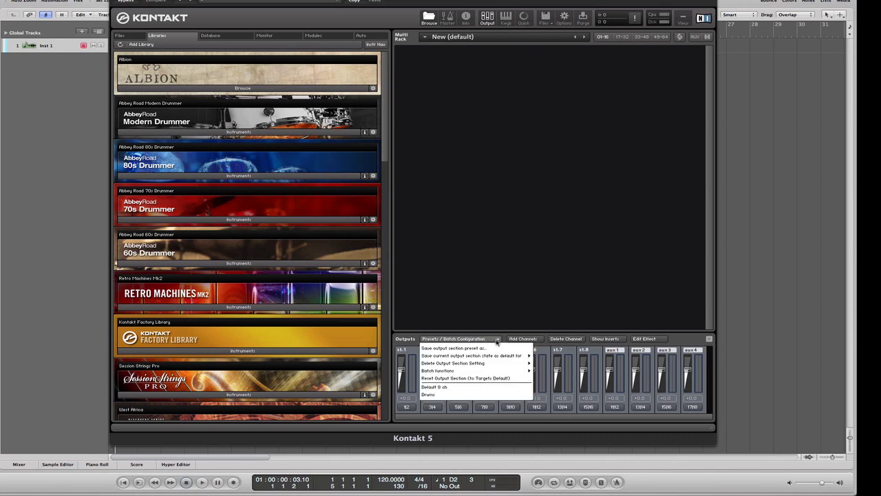
pyautogui.moveTo(496, 371)
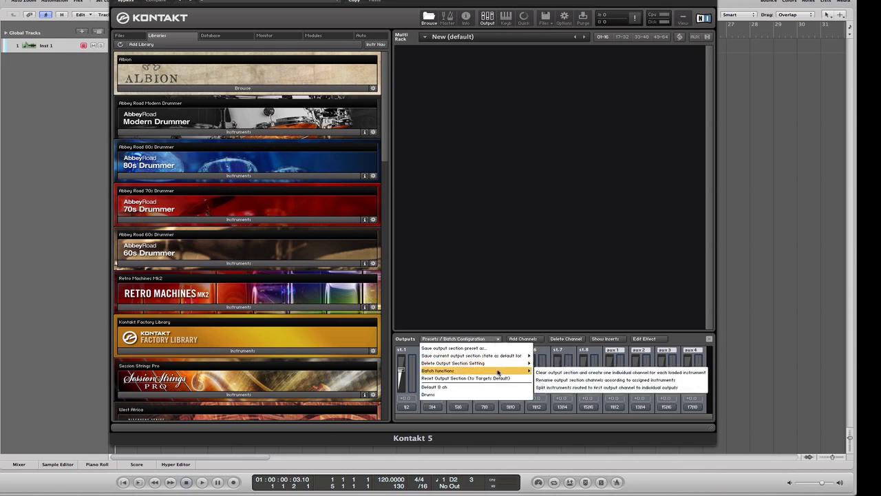
pyautogui.click(563, 373)
pyautogui.click(497, 340)
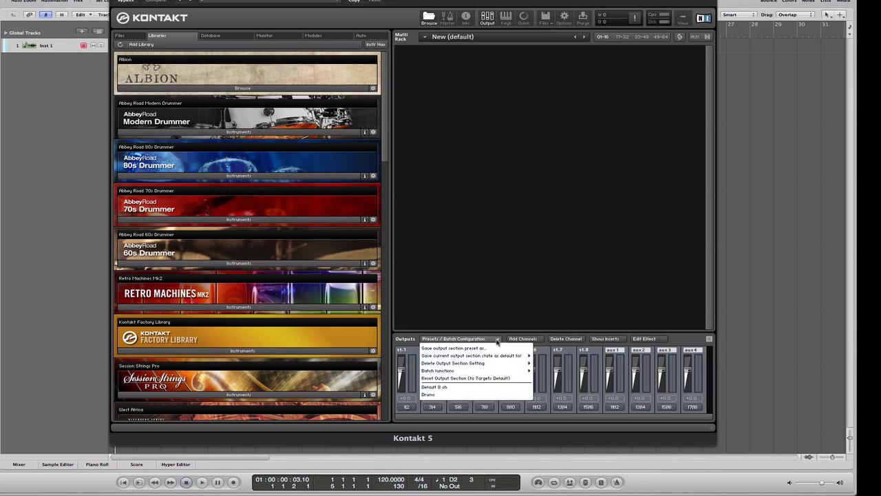
pyautogui.moveTo(507, 373)
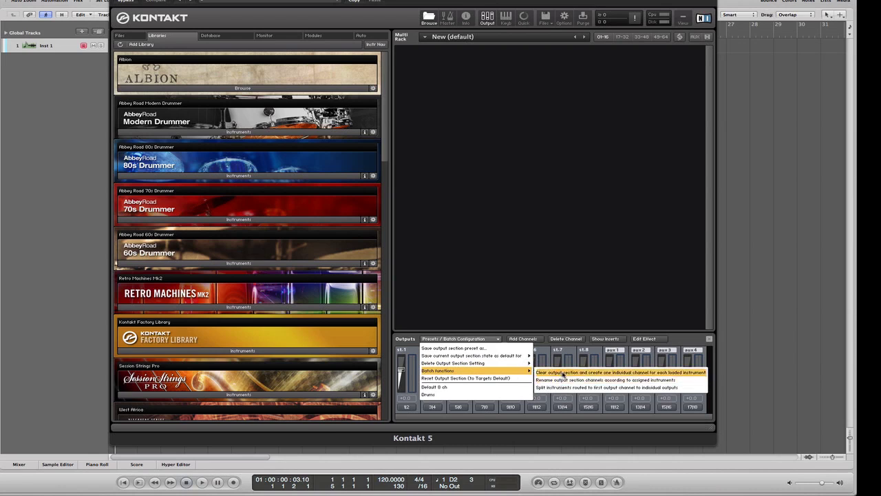
pyautogui.click(528, 275)
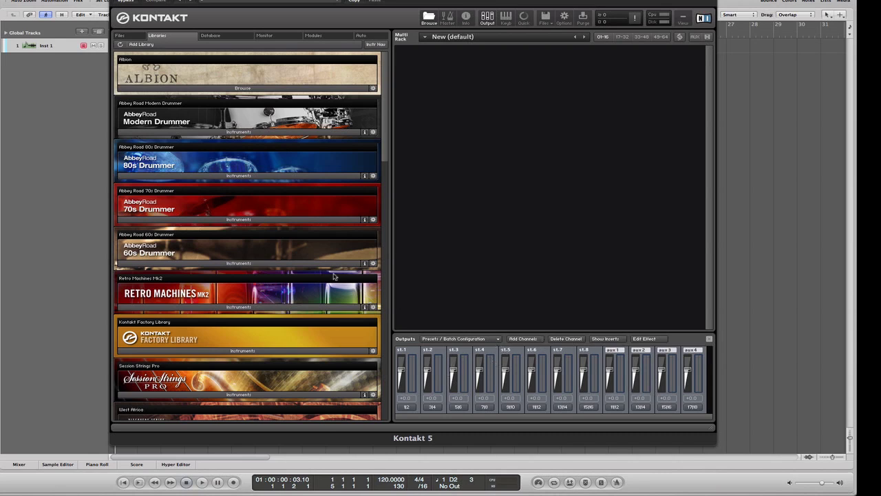
# Load Session Kit - Lite from the Studio Drummer library into the rack and hide the library browser.
pyautogui.scroll(-3, 336, 277)
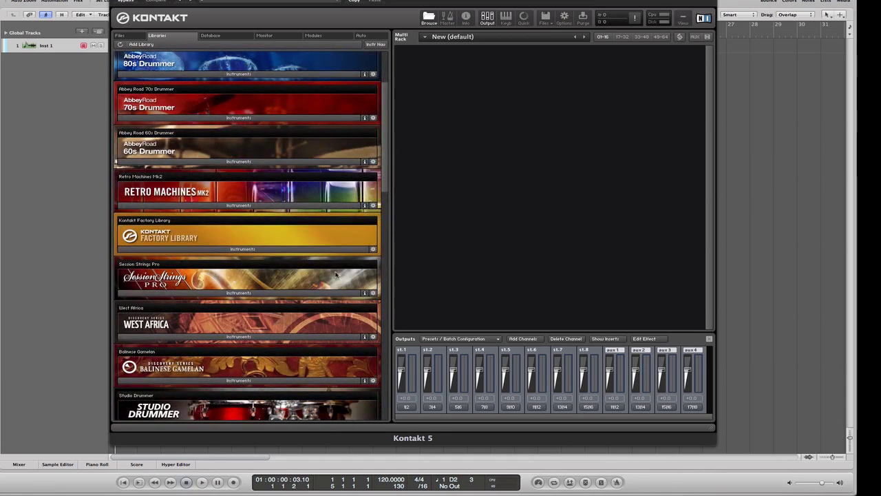
pyautogui.scroll(-1, 337, 276)
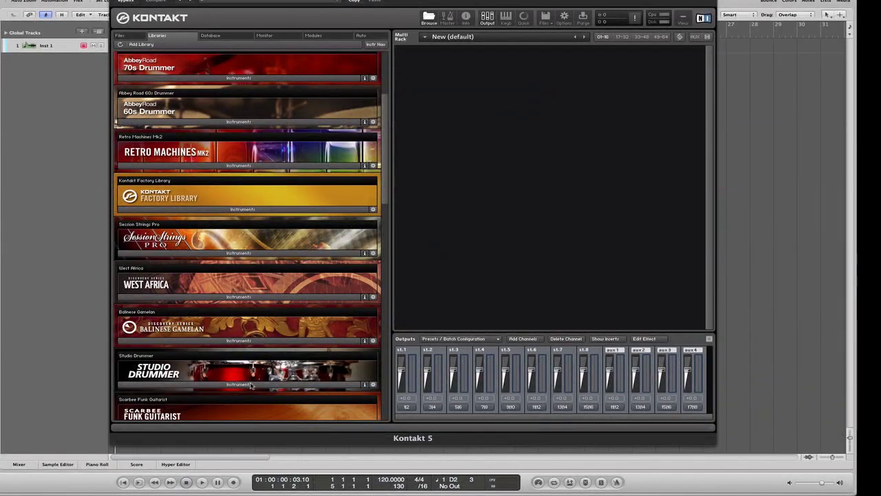
pyautogui.click(251, 386)
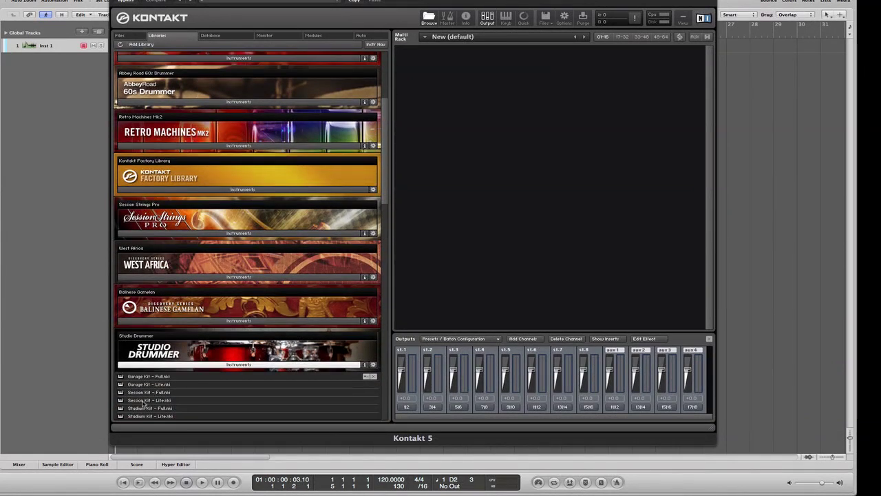
pyautogui.moveTo(144, 403); pyautogui.dragTo(518, 174)
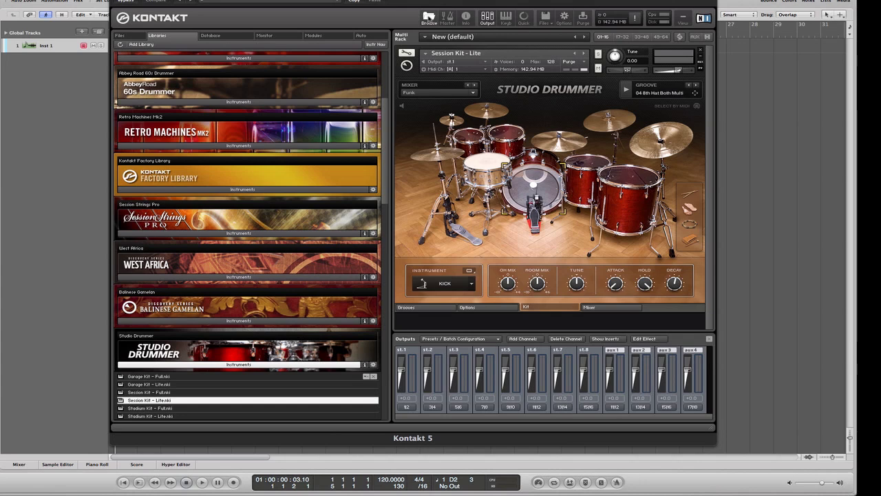
pyautogui.click(428, 19)
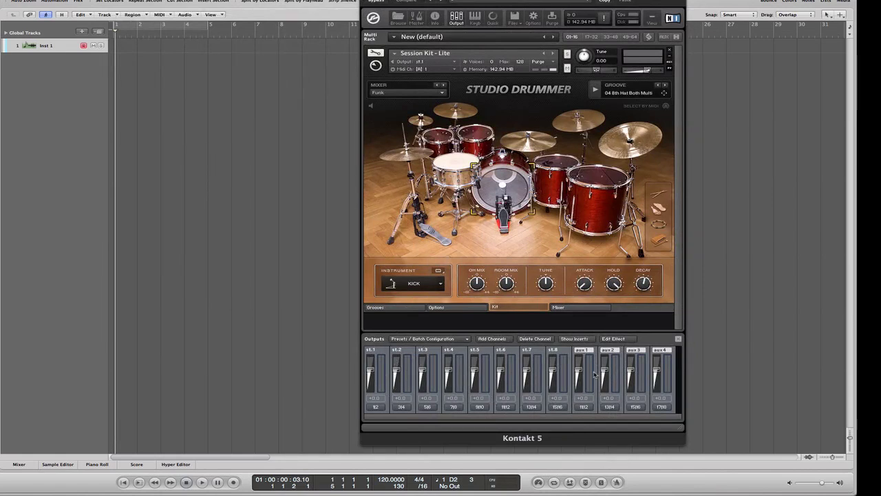
# Create 8 two-channel outputs with ascending assignment from st.1 [1], deleting the existing channels first.
pyautogui.click(502, 340)
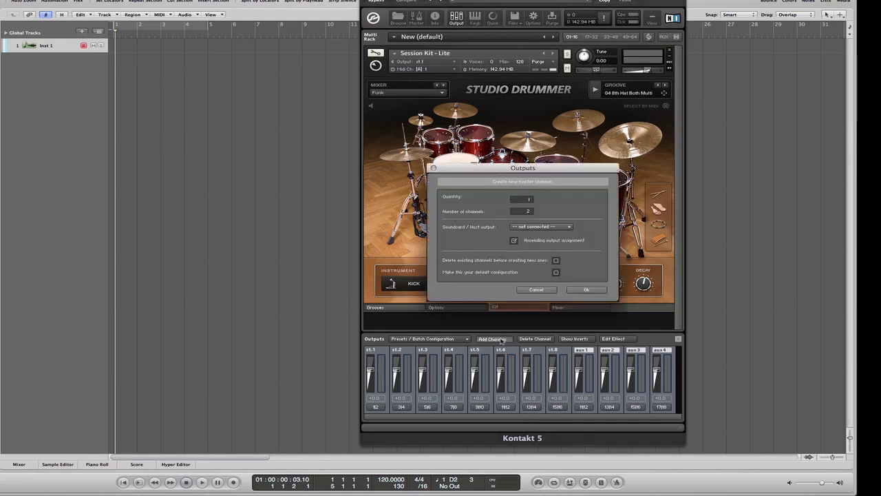
pyautogui.click(530, 201)
pyautogui.write('8')
pyautogui.click(529, 213)
pyautogui.click(529, 199)
pyautogui.click(539, 227)
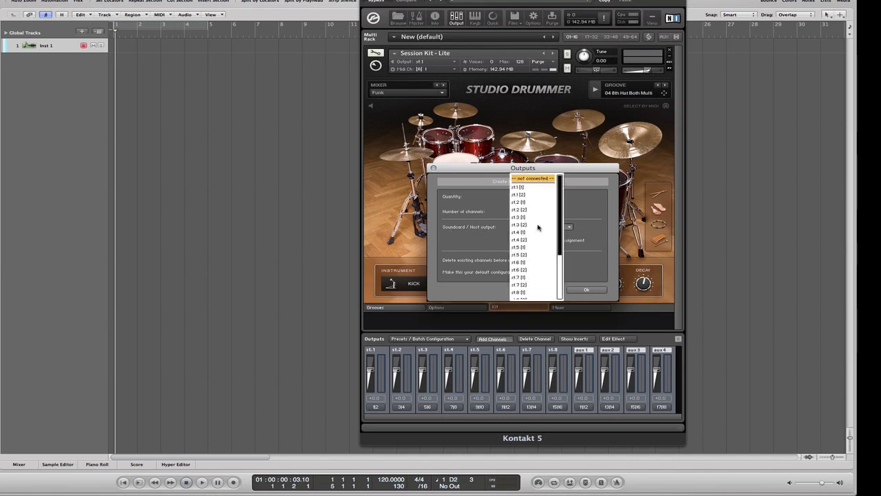
pyautogui.click(521, 189)
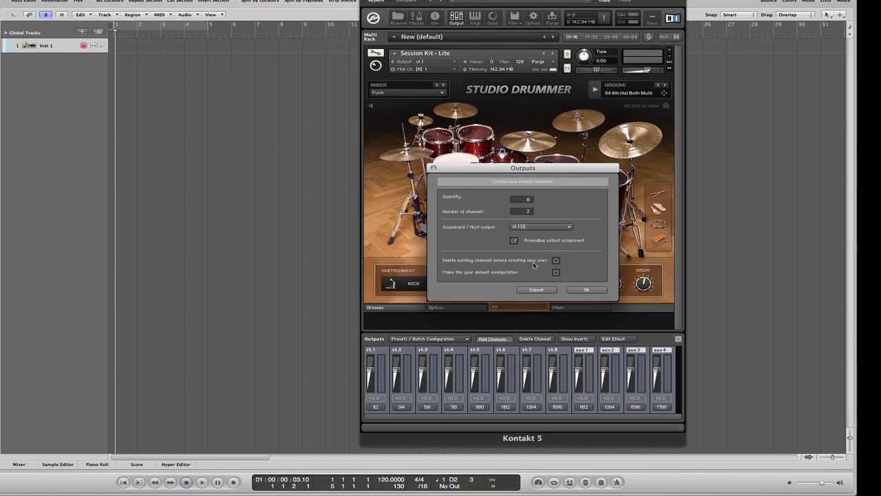
pyautogui.click(556, 261)
pyautogui.click(586, 290)
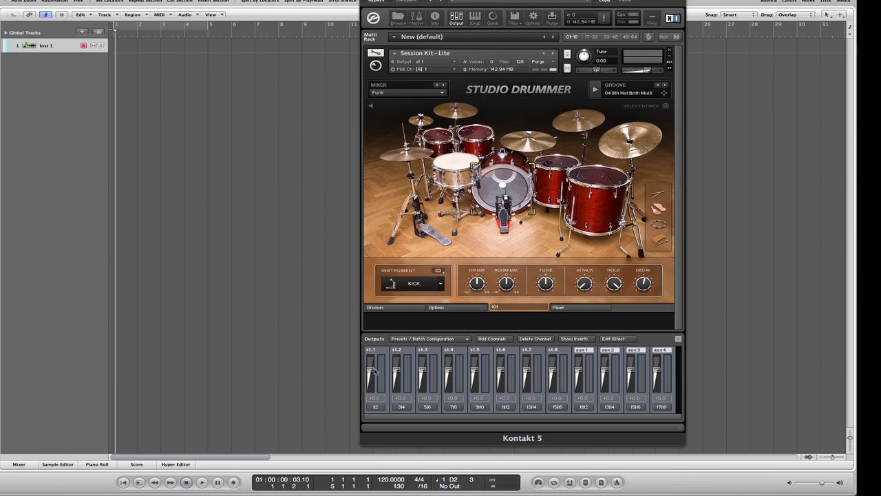
# Add 8 single-channel outputs with ascending assignment starting at aux 1 [1], keeping the existing channels.
pyautogui.click(502, 339)
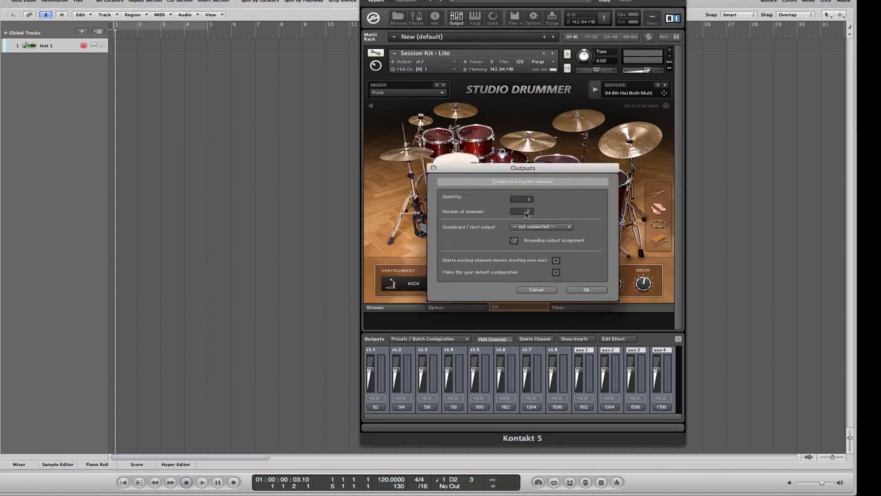
pyautogui.click(530, 200)
pyautogui.write('8')
pyautogui.click(530, 212)
pyautogui.click(568, 228)
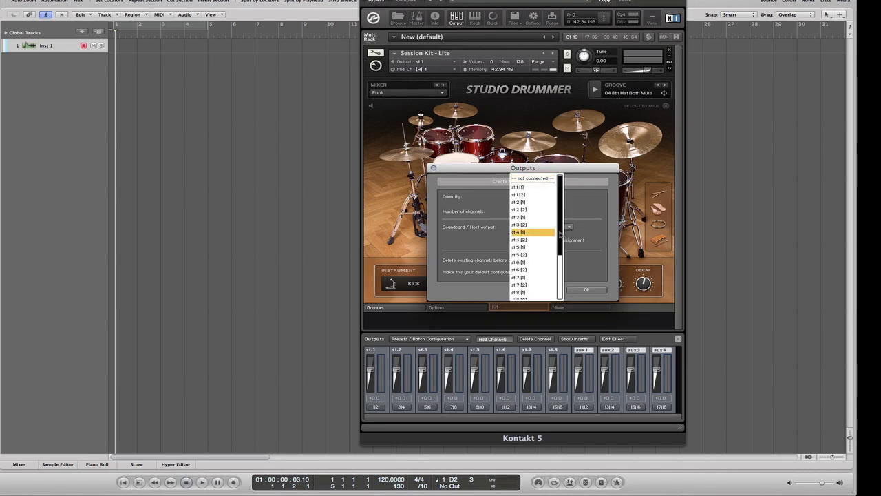
pyautogui.scroll(-2, 560, 261)
pyautogui.scroll(-6, 560, 260)
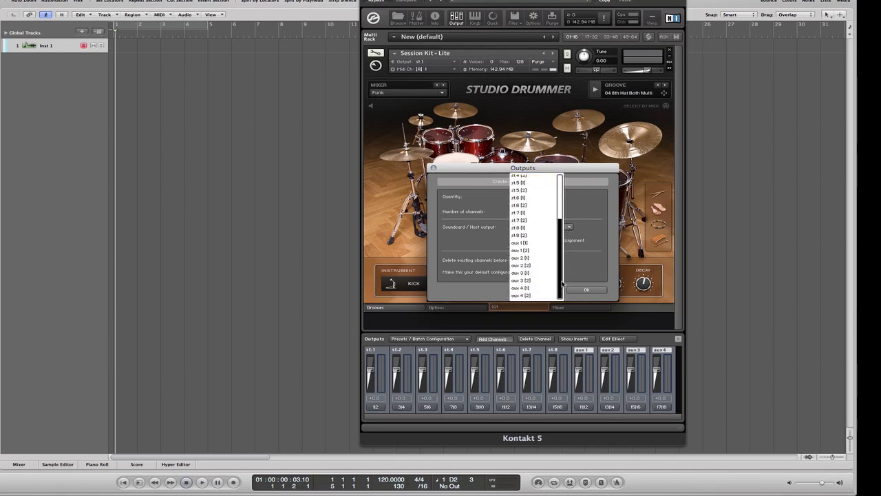
pyautogui.click(523, 243)
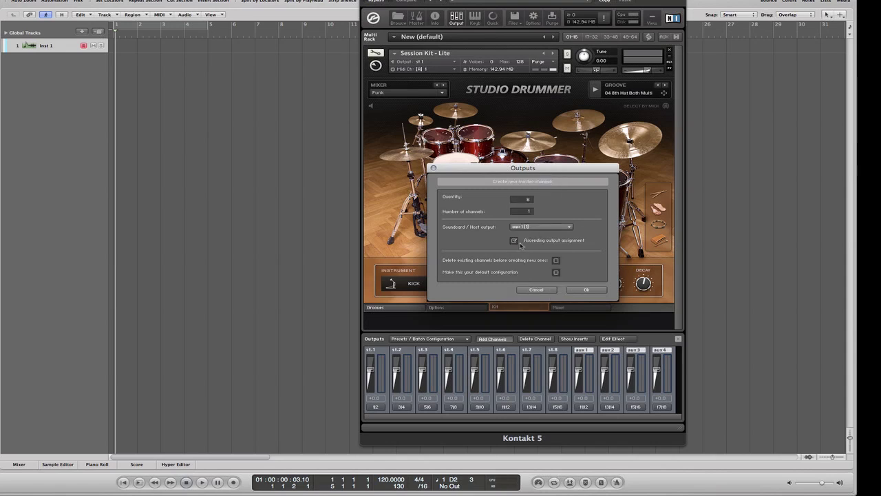
pyautogui.click(586, 291)
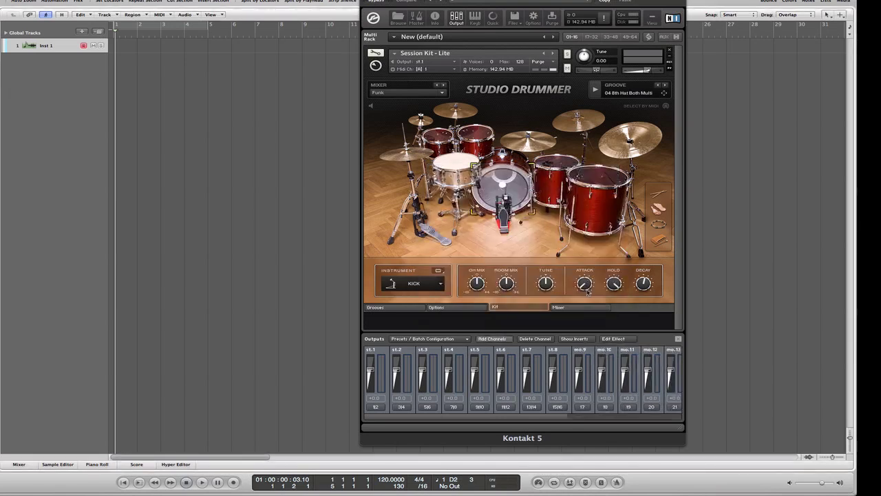
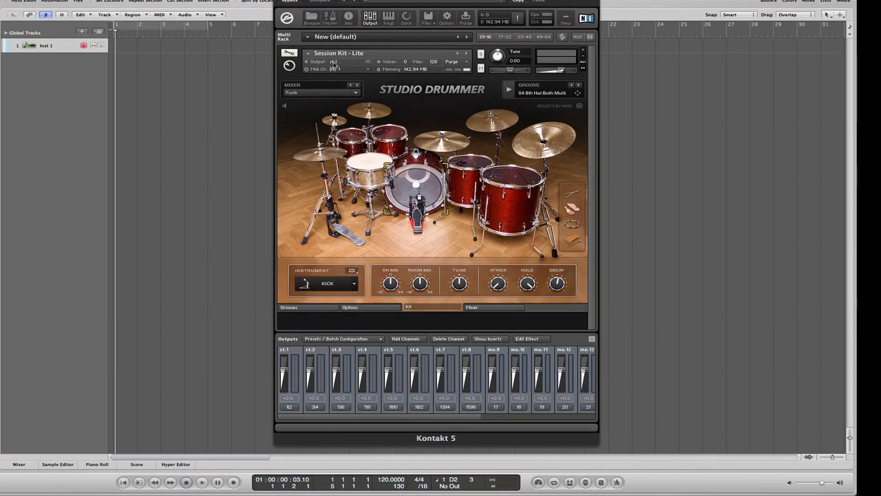
# Rename the stereo output channels st.5 to st.8 as MAIN, OHST, RMST and PERC.
pyautogui.doubleClick(389, 349)
pyautogui.write('MAIN')
pyautogui.doubleClick(415, 350)
pyautogui.write('OHST')
pyautogui.doubleClick(442, 350)
pyautogui.write('ROM')
pyautogui.doubleClick(467, 350)
pyautogui.write('PERC')
# Rename the first three mono output channels, mo.9 to mo.11, as RMM, KICK and SNR.
pyautogui.doubleClick(494, 350)
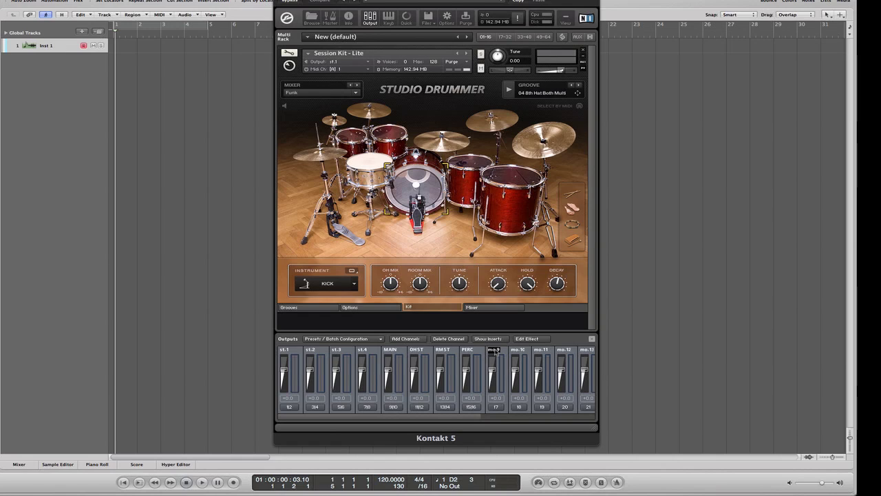
pyautogui.write('RMM')
pyautogui.doubleClick(517, 350)
pyautogui.write('KICK')
pyautogui.doubleClick(540, 350)
pyautogui.write('NR')
pyautogui.doubleClick(548, 349)
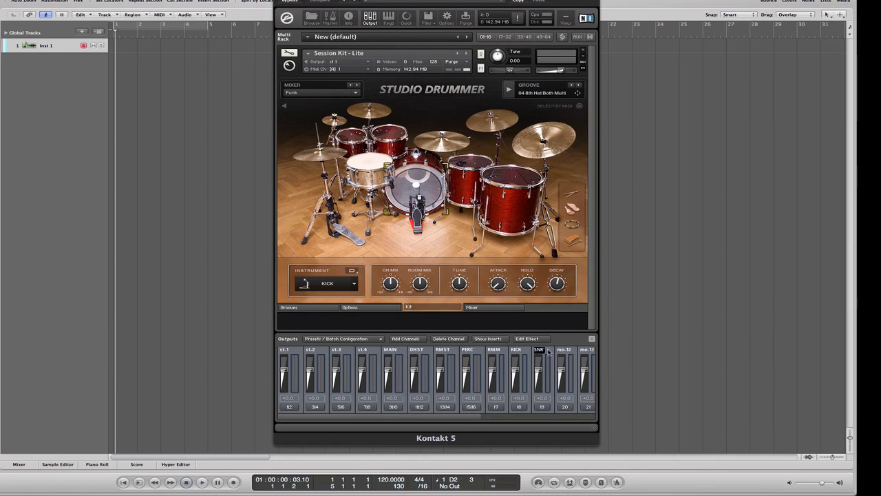
pyautogui.press('Return')
# Rename the mono output channels mo.12 and mo.13 as HAT and T1.
pyautogui.doubleClick(563, 350)
pyautogui.write('HAT')
pyautogui.press('Return')
pyautogui.doubleClick(584, 350)
pyautogui.press('BackSpace')
pyautogui.write('T1')
pyautogui.press('Return')
# Rename the last three mono output channels, mo.14, mo.15 and mo.16.
pyautogui.hscroll(2, 559, 358)
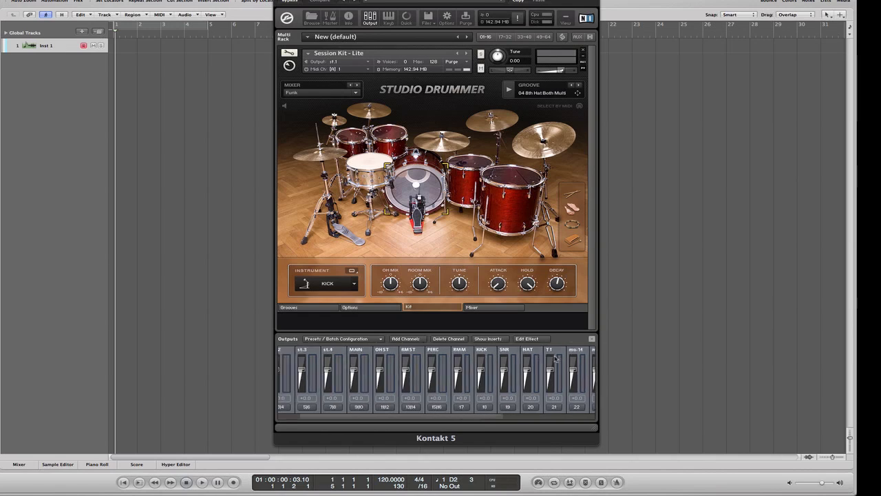
pyautogui.hscroll(3, 546, 365)
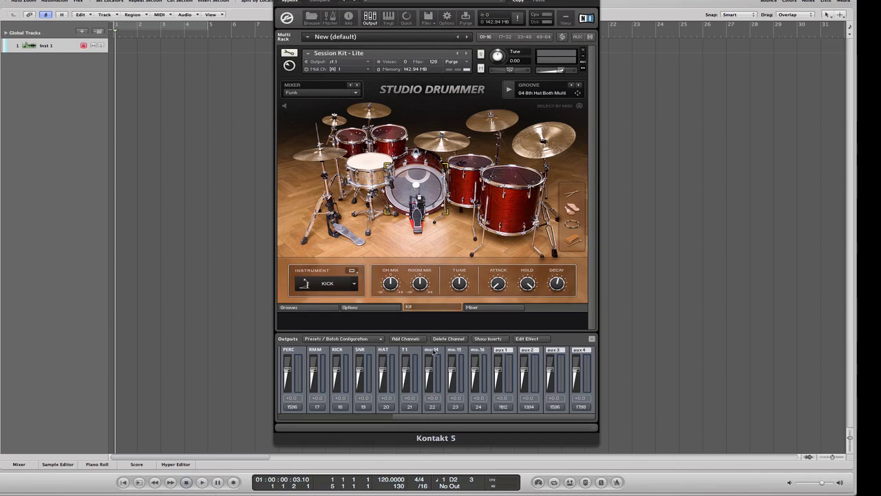
pyautogui.doubleClick(432, 350)
pyautogui.press('BackSpace')
pyautogui.doubleClick(456, 351)
pyautogui.press('BackSpace')
pyautogui.doubleClick(477, 350)
pyautogui.press('BackSpace')
# Show the kit mics in Studio Drummer's mixer and route the OH ST channel's output to OH ST.
pyautogui.hscroll(-5, 530, 369)
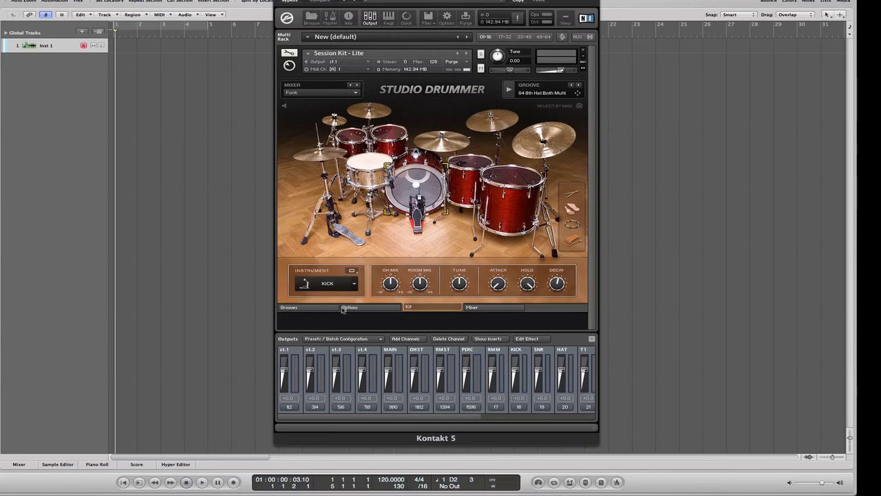
pyautogui.click(480, 308)
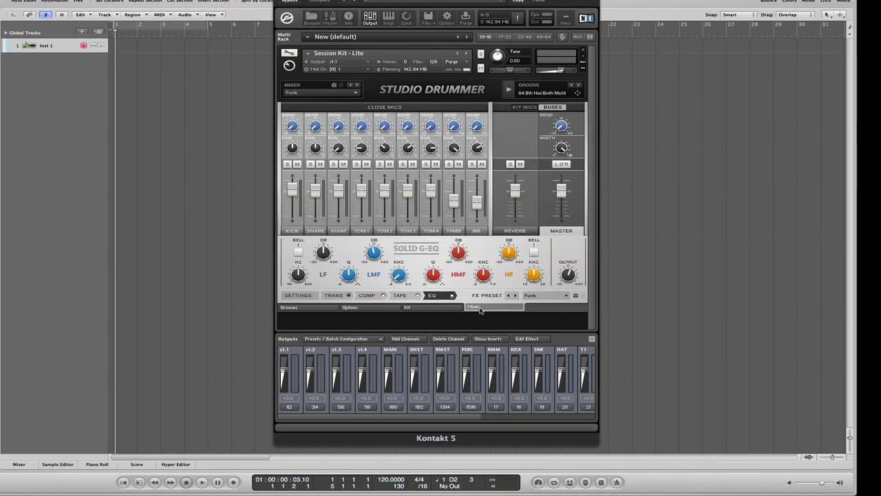
pyautogui.click(525, 108)
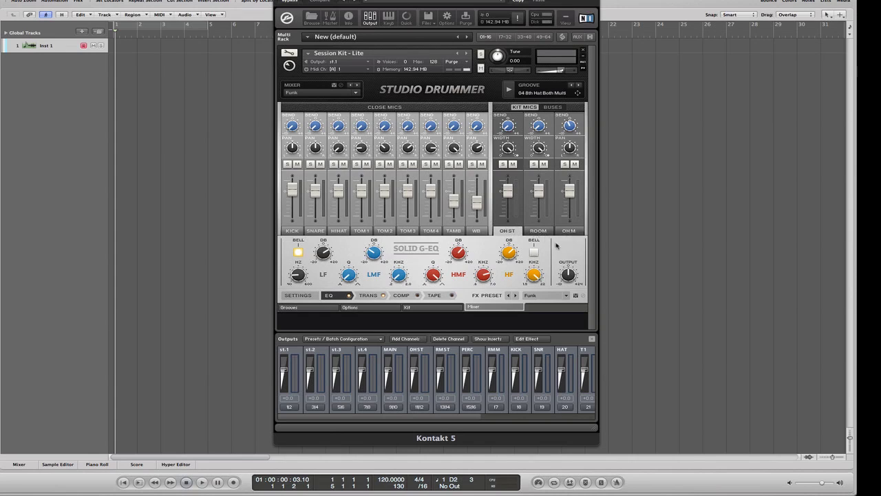
pyautogui.click(510, 230)
pyautogui.click(302, 298)
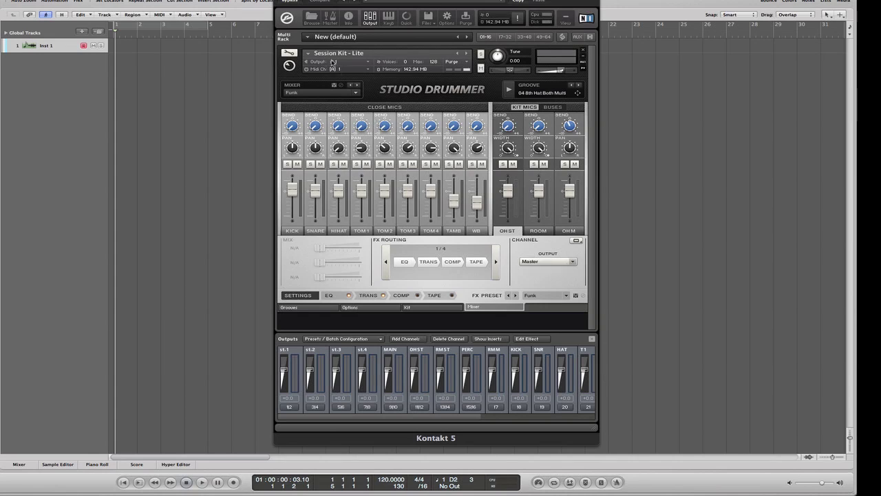
pyautogui.click(572, 262)
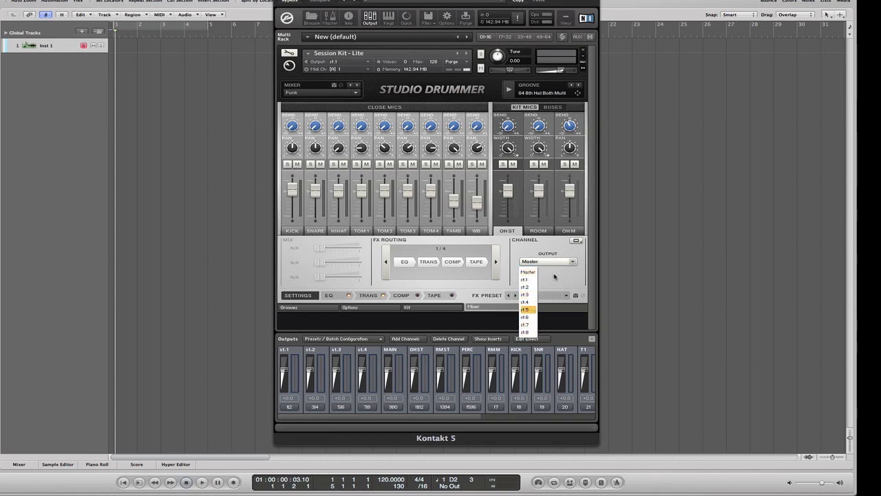
pyautogui.click(555, 276)
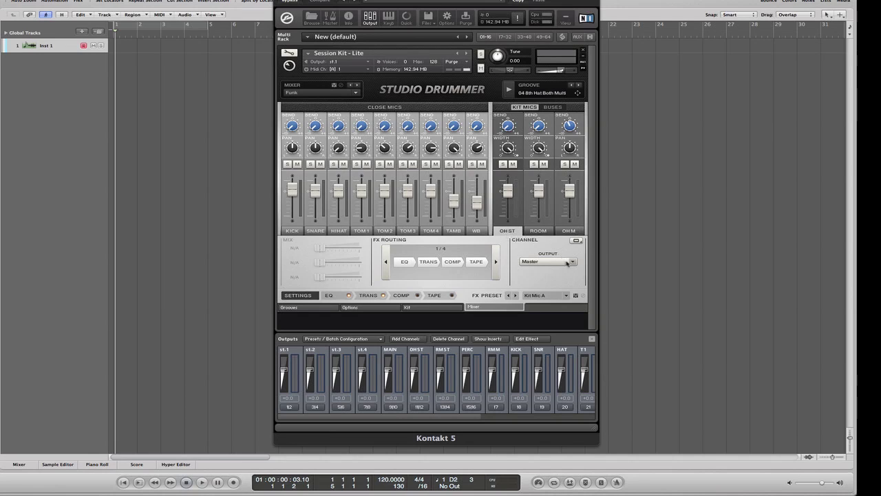
pyautogui.click(574, 263)
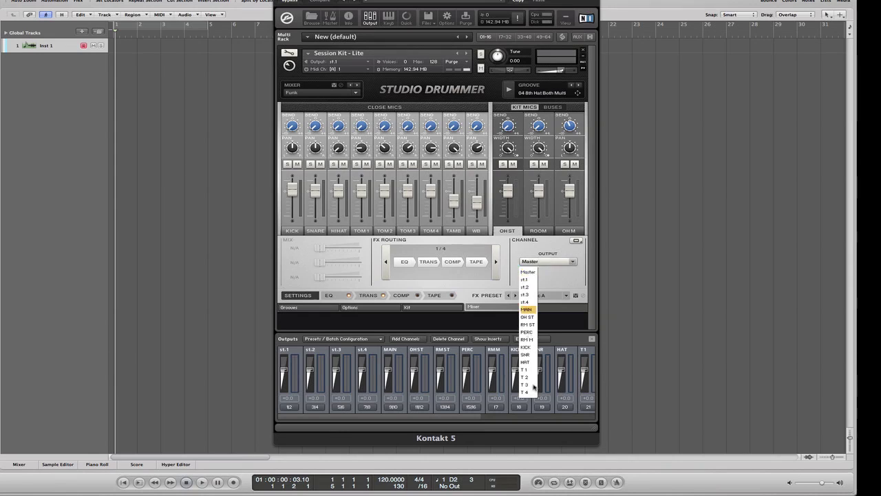
pyautogui.click(529, 318)
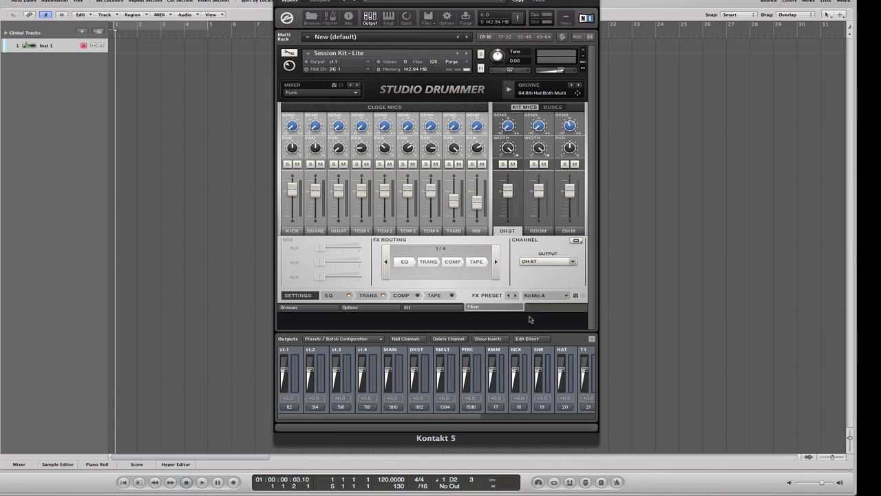
# Route the ROOM kit mic channel's output to RM ST.
pyautogui.click(538, 231)
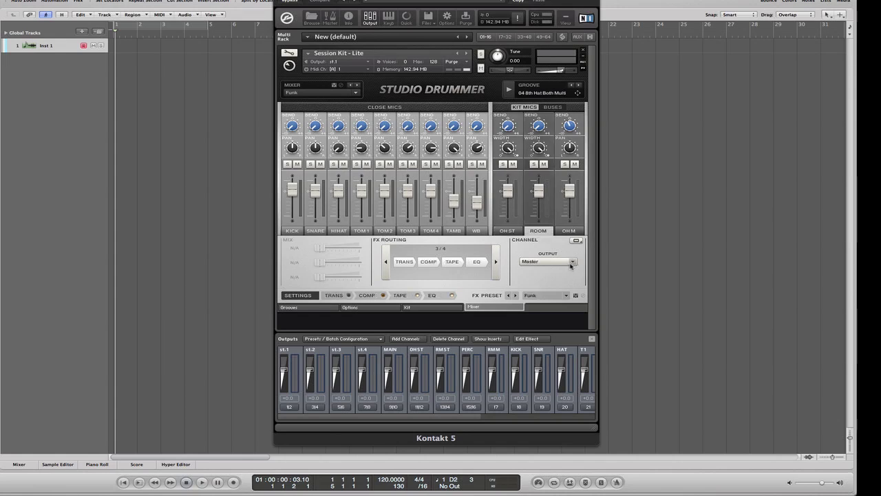
pyautogui.click(545, 262)
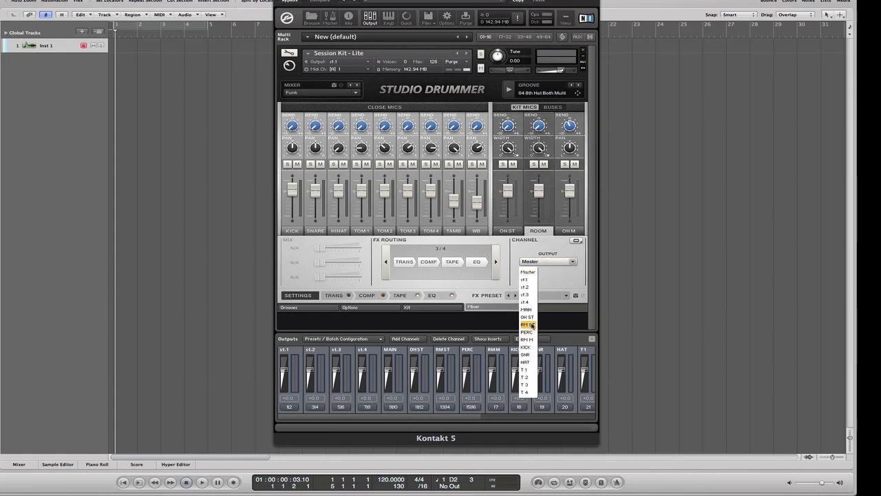
pyautogui.click(528, 324)
# Route the OH M kit mic channel to the RM M output and rename that output channel as OH M.
pyautogui.click(570, 232)
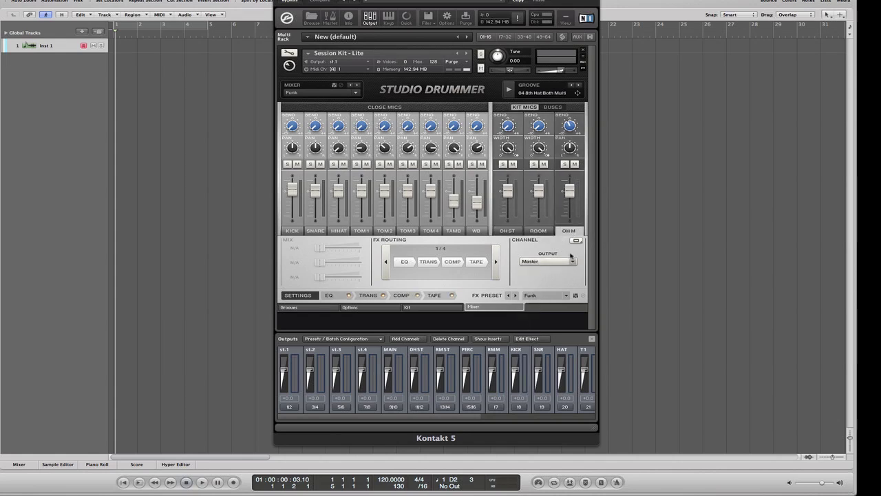
pyautogui.click(572, 262)
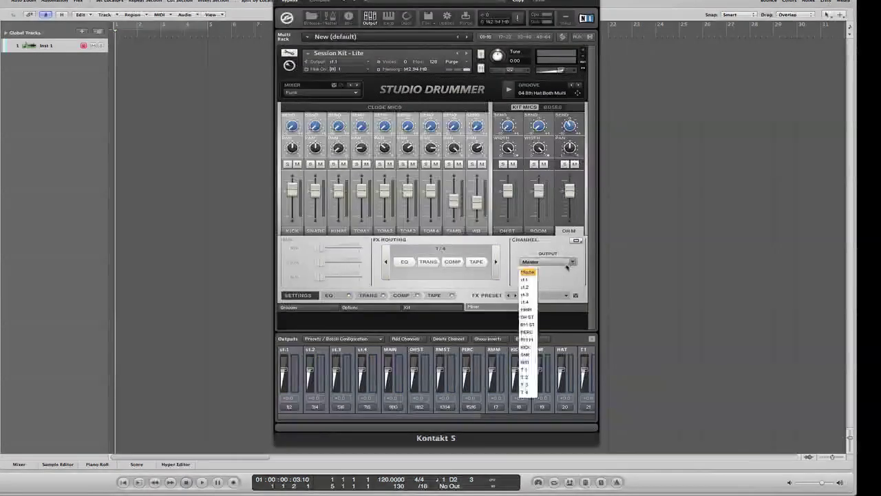
pyautogui.click(527, 340)
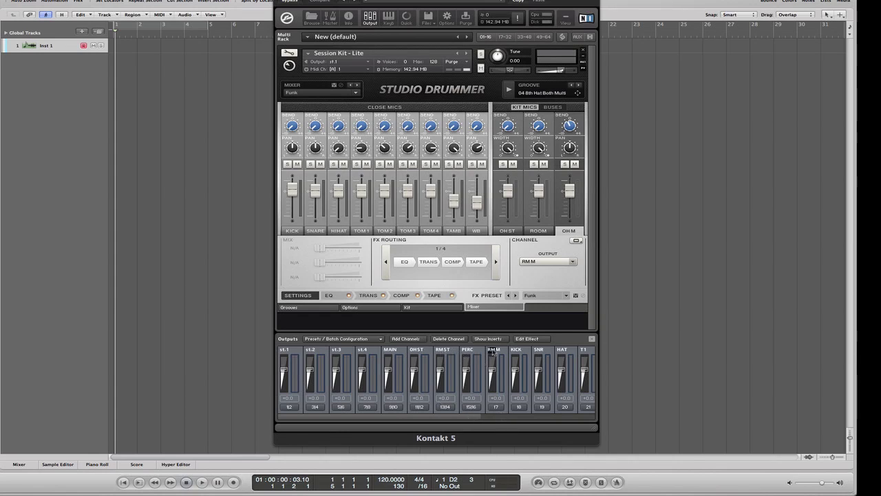
pyautogui.write('OHM')
pyautogui.press('Return')
# Route the kick channel's output to KICK and the snare channel's output to SNR.
pyautogui.click(291, 232)
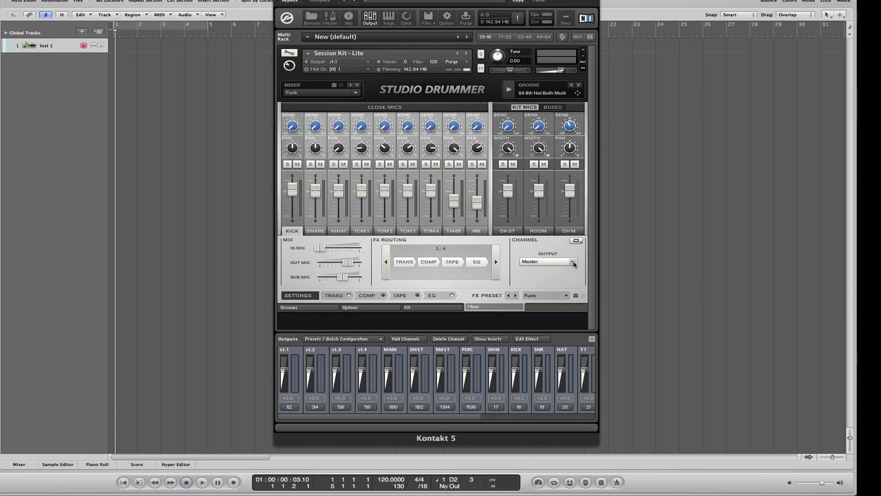
pyautogui.click(573, 262)
pyautogui.click(529, 351)
pyautogui.click(315, 230)
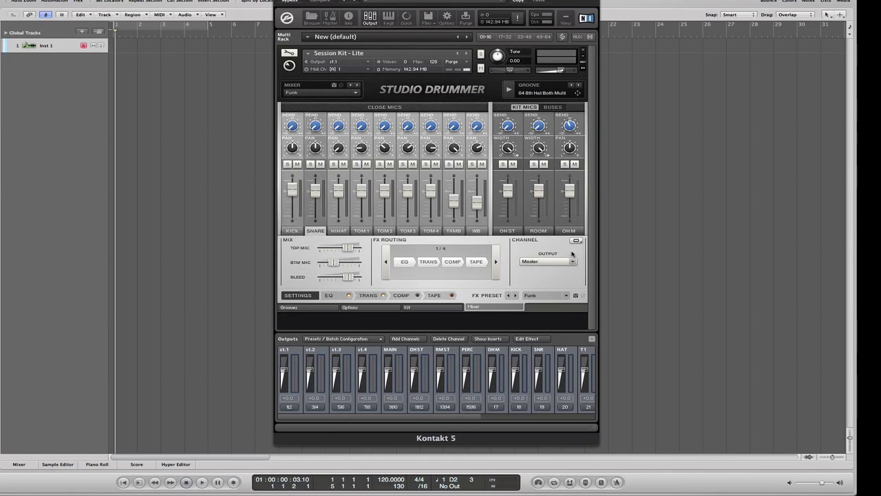
pyautogui.click(573, 261)
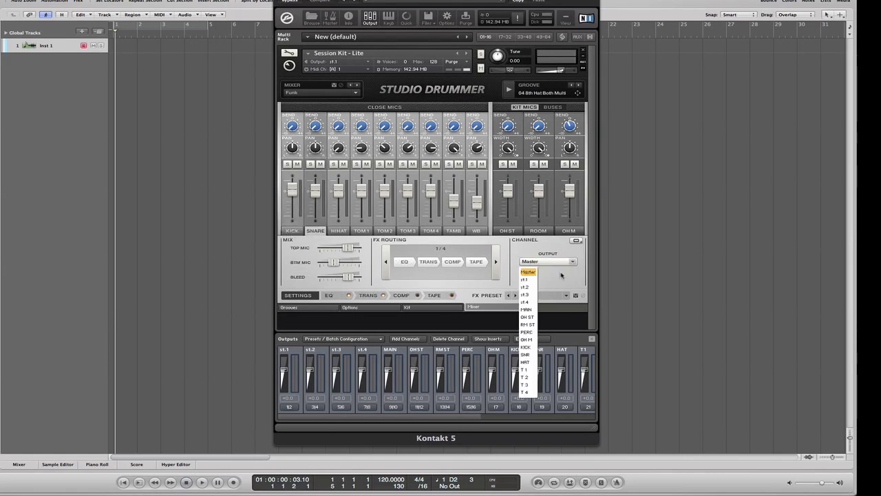
pyautogui.click(526, 355)
# Route the hi-hat close mic channel's output to HAT.
pyautogui.click(338, 231)
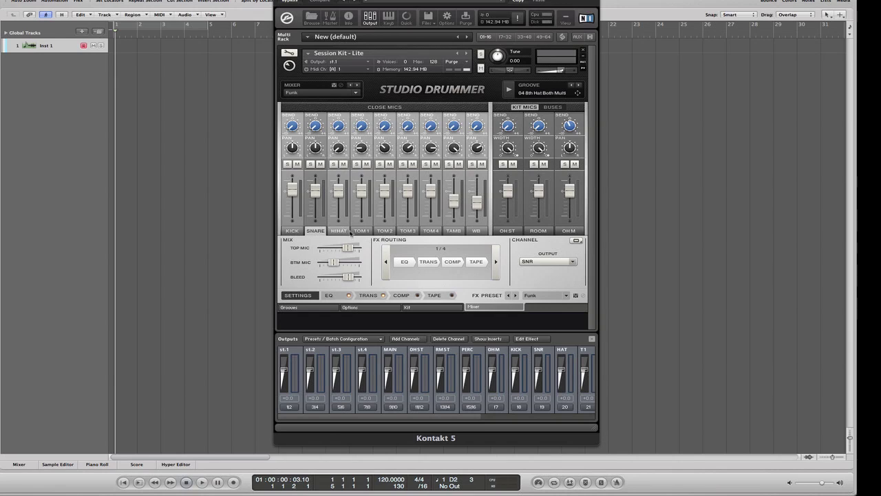
pyautogui.click(571, 263)
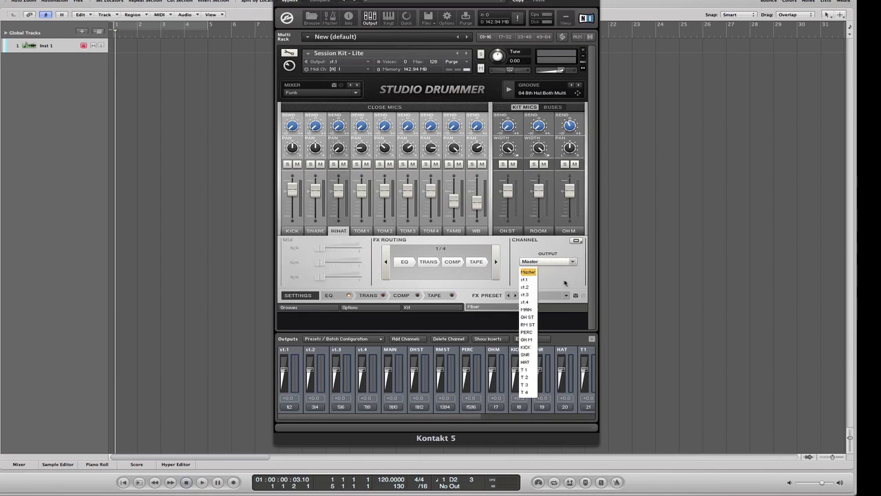
pyautogui.click(526, 362)
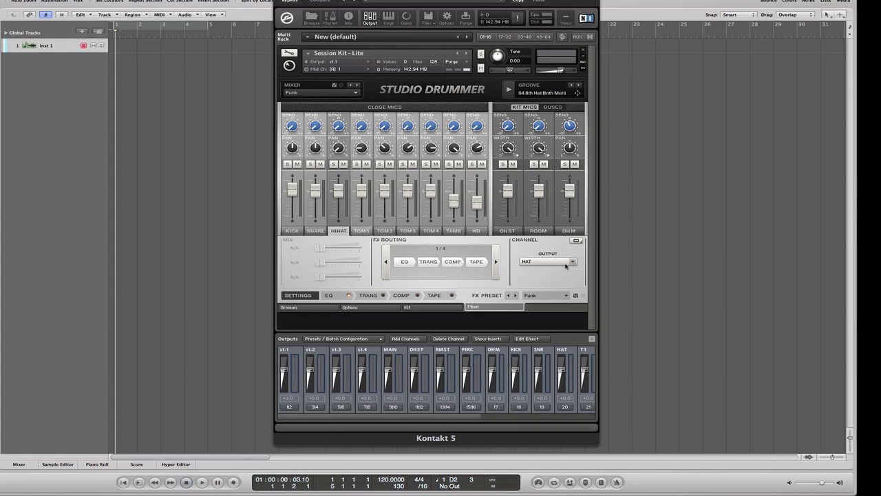
# Route the Tom 1 channel's output to T 1 and the Tom 2 channel's output to T 2.
pyautogui.click(571, 263)
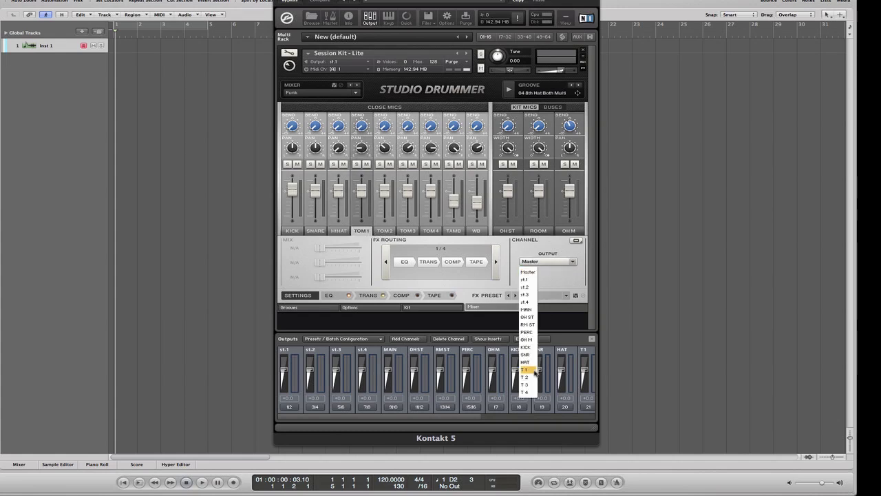
pyautogui.click(526, 370)
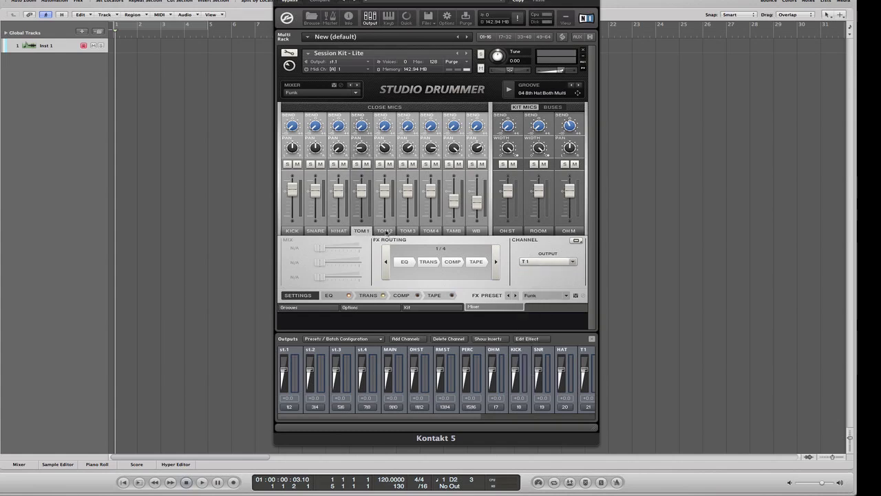
pyautogui.click(385, 231)
pyautogui.click(572, 263)
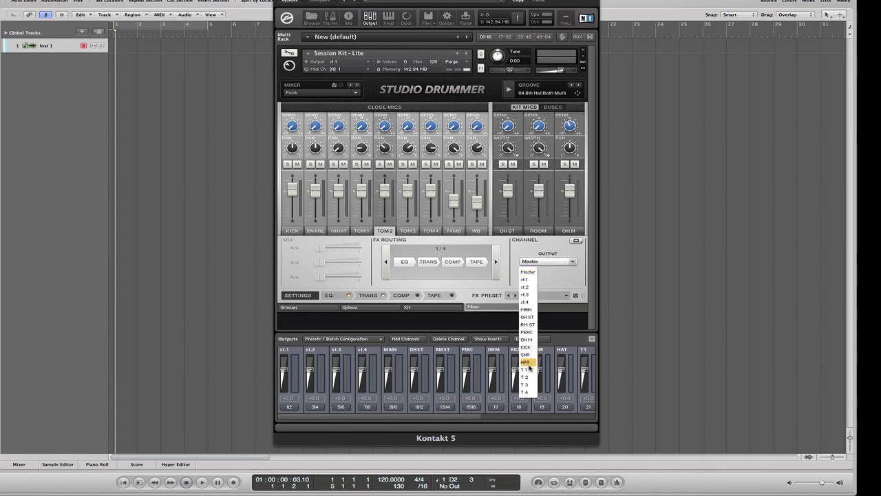
# Route the Tom 3 channel's output to T 3 and the Tom 4 channel's output to T 4.
pyautogui.click(408, 230)
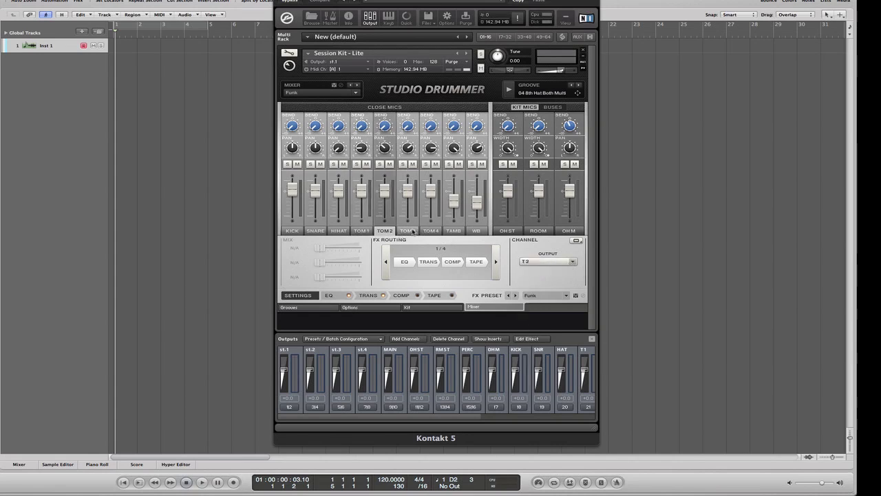
pyautogui.click(573, 262)
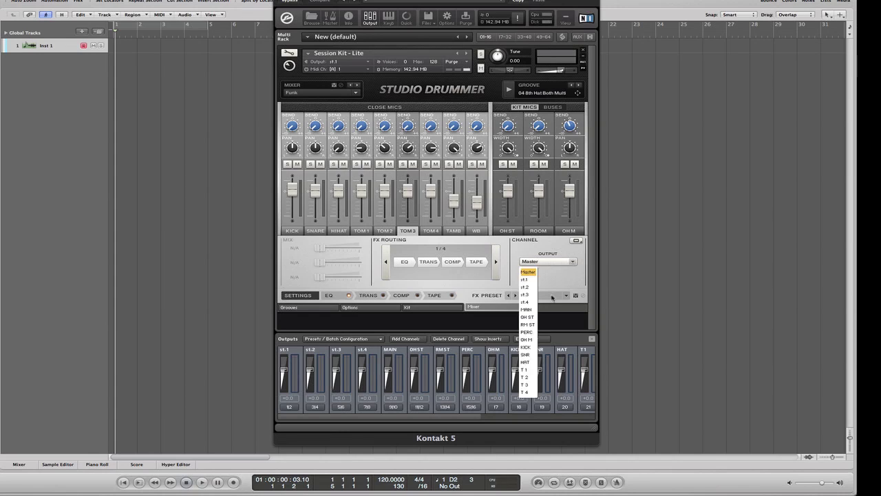
pyautogui.click(525, 387)
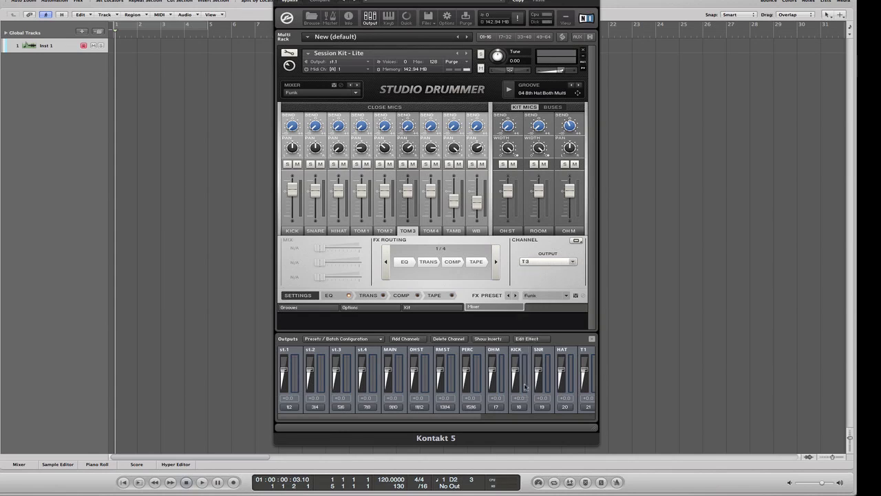
pyautogui.click(432, 231)
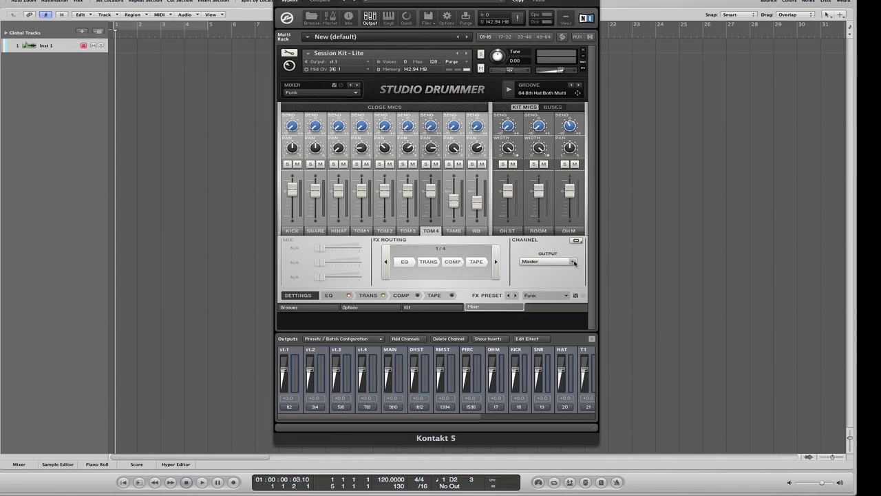
pyautogui.click(573, 262)
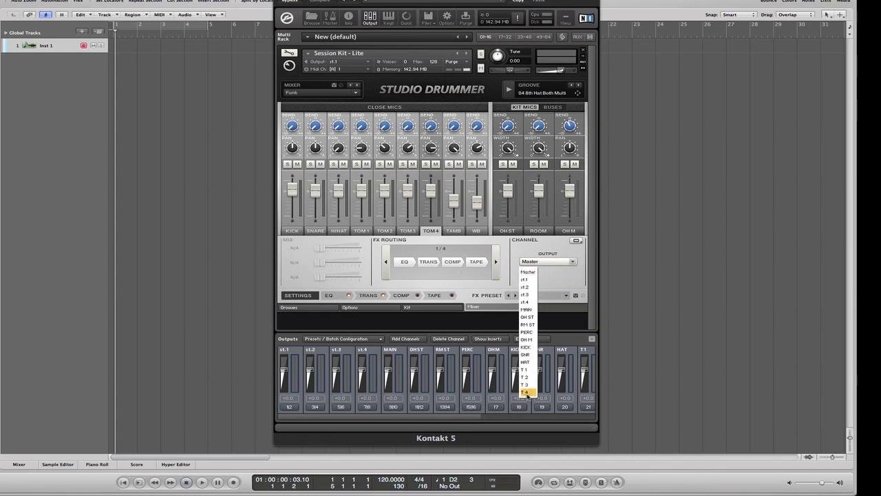
pyautogui.click(527, 393)
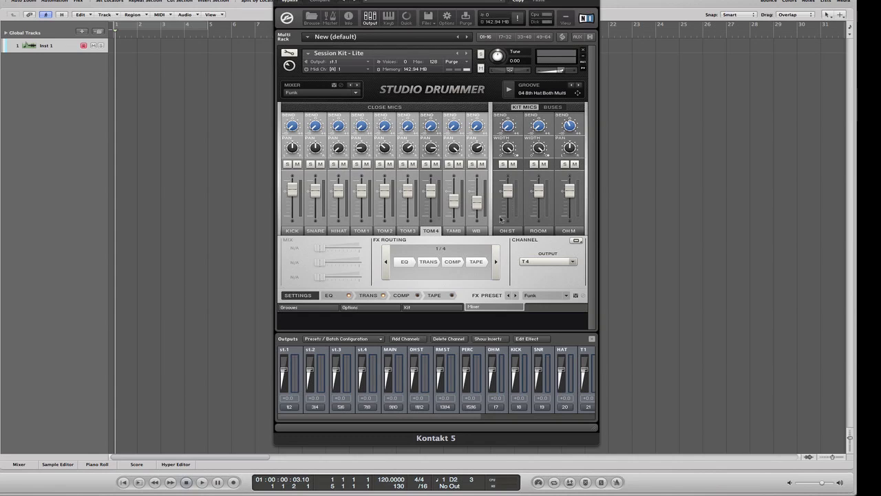
# Route both the TAMB and WB percussion channels to the PERC output.
pyautogui.click(456, 233)
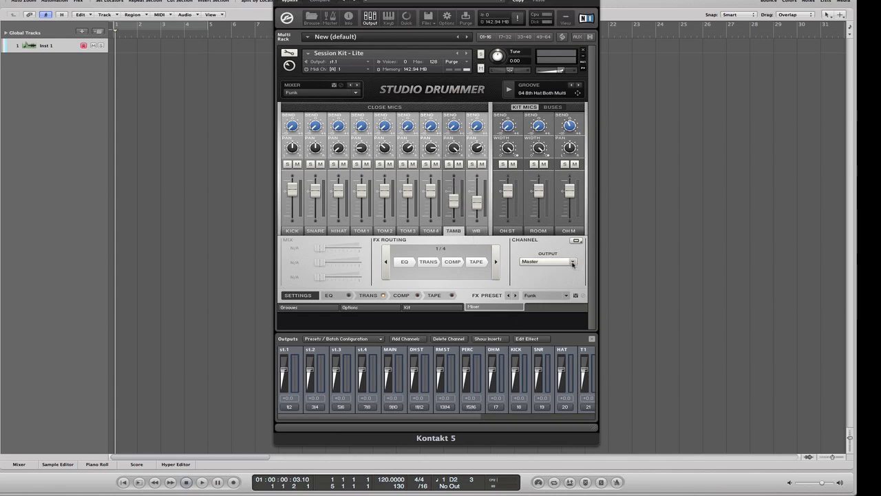
pyautogui.click(572, 262)
pyautogui.click(531, 333)
pyautogui.click(476, 230)
pyautogui.click(572, 262)
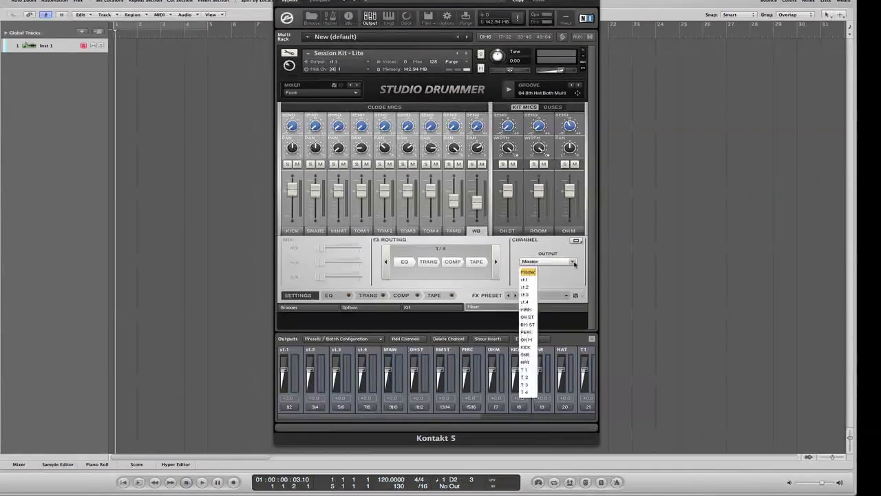
pyautogui.click(529, 333)
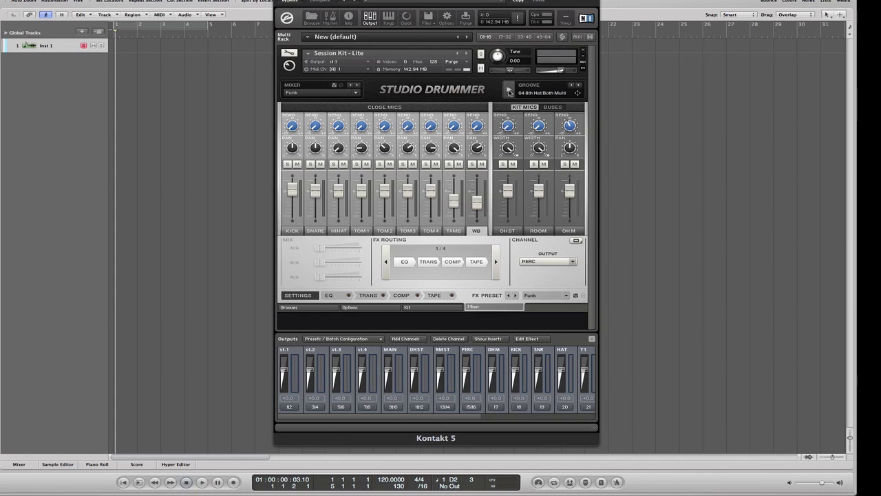
# Play the groove 04 8th Hat Both Multi to check the output channel meters, and stop playback.
pyautogui.click(509, 90)
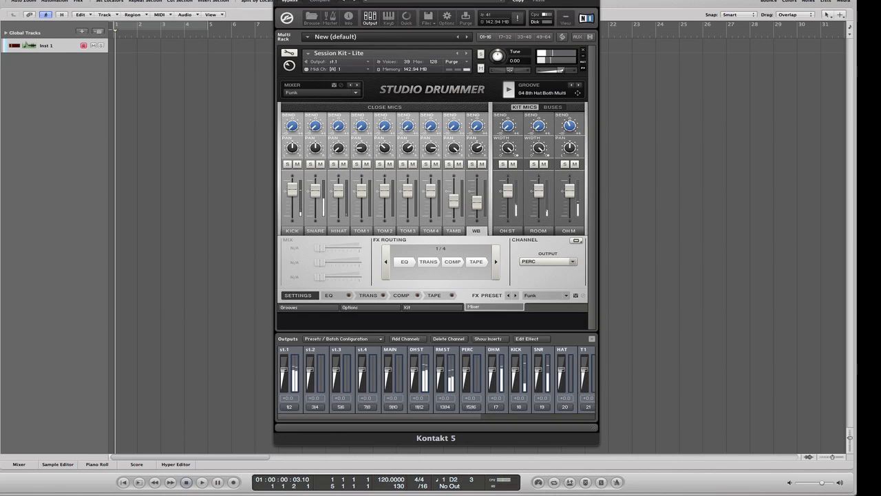
pyautogui.moveTo(523, 331); pyautogui.dragTo(549, 331)
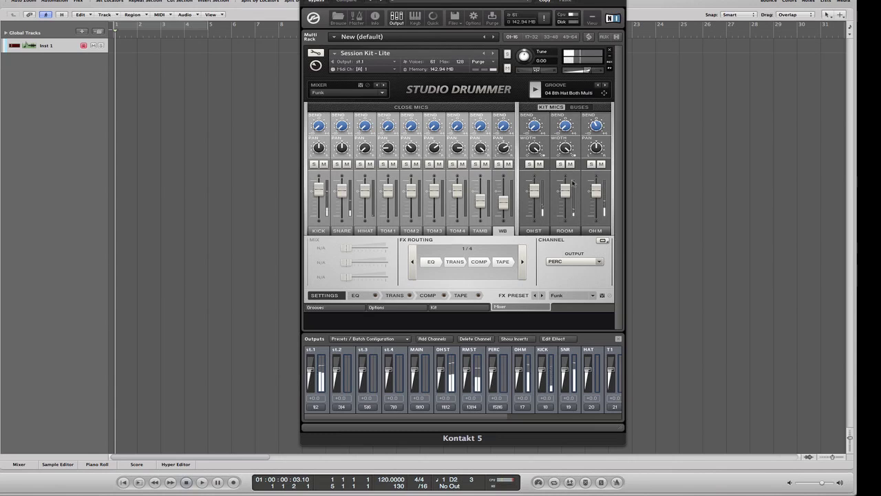
pyautogui.click(536, 90)
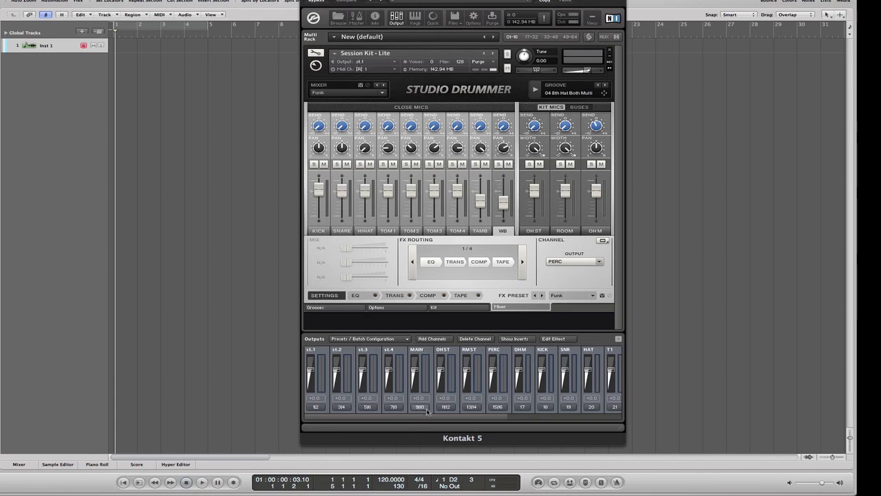
# Set the Session Kit - Lite instrument's output to MAIN, and play the groove briefly to check the meters.
pyautogui.click(359, 62)
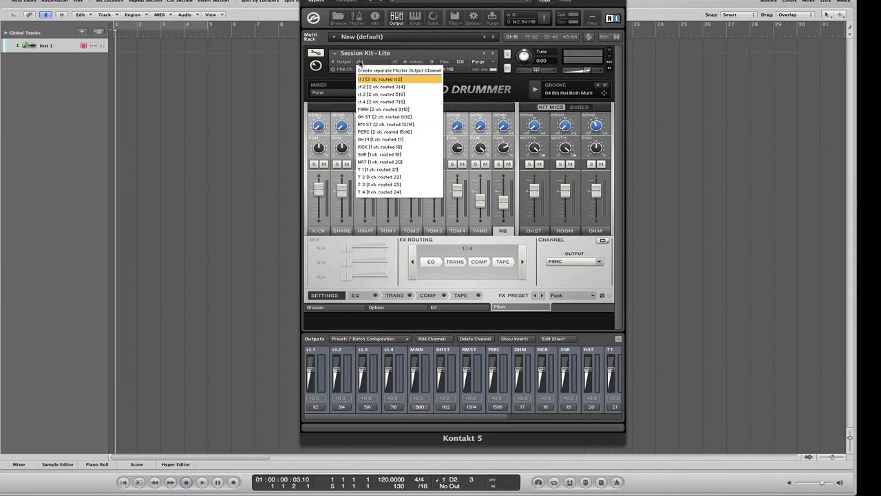
pyautogui.click(375, 110)
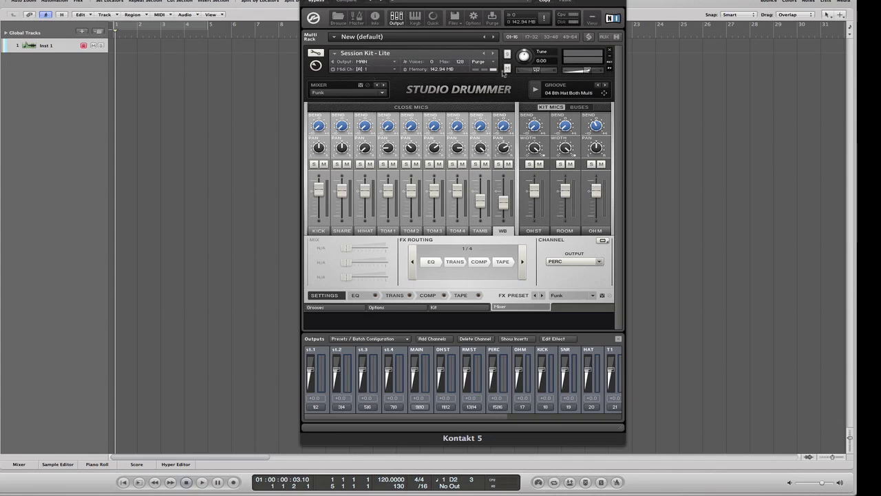
pyautogui.click(536, 91)
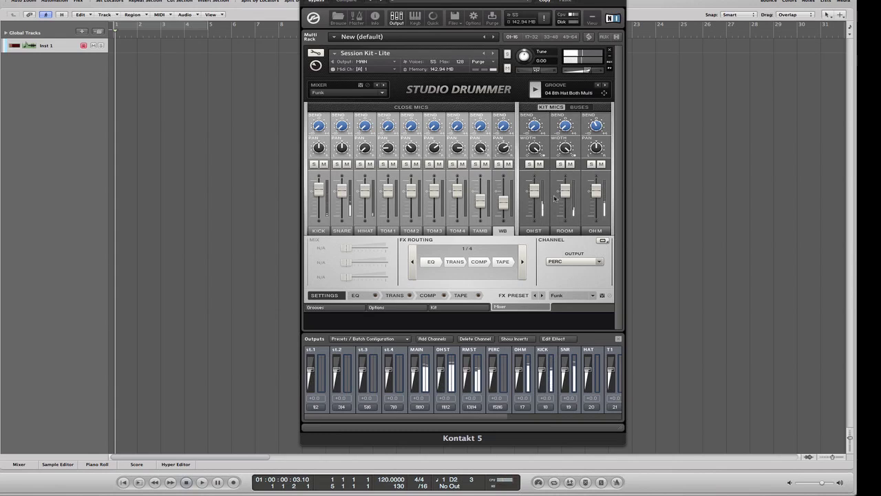
pyautogui.click(537, 91)
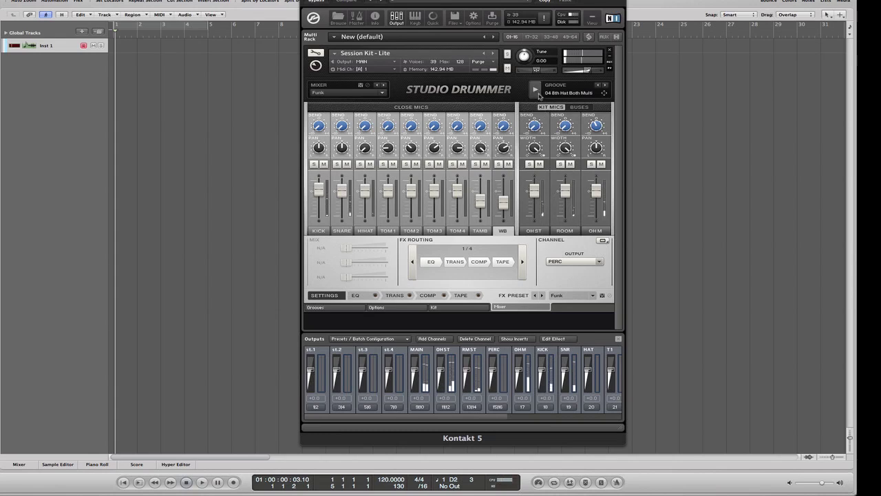
# Show the Logic mixer beside the Kontakt 5 window and add 15 aux channels to the Inst 1 multi-output instrument.
pyautogui.moveTo(464, 1); pyautogui.dragTo(672, 1)
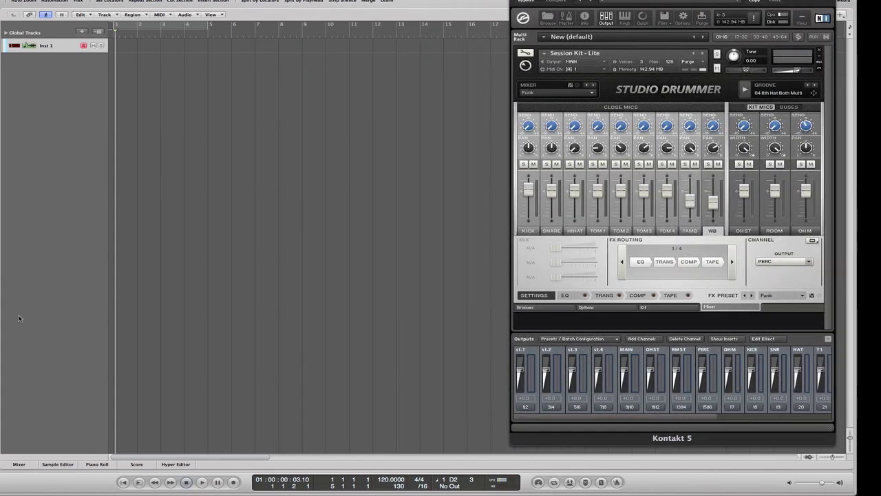
pyautogui.click(18, 464)
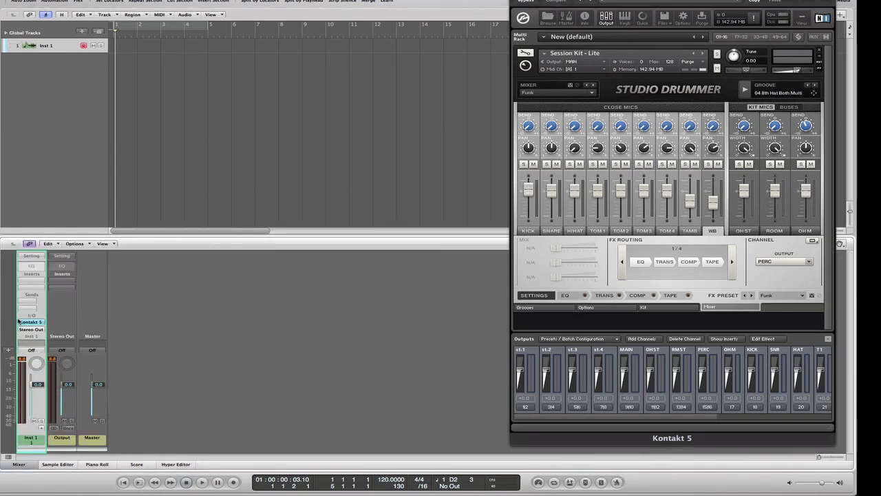
pyautogui.click(41, 427)
pyautogui.click(41, 428)
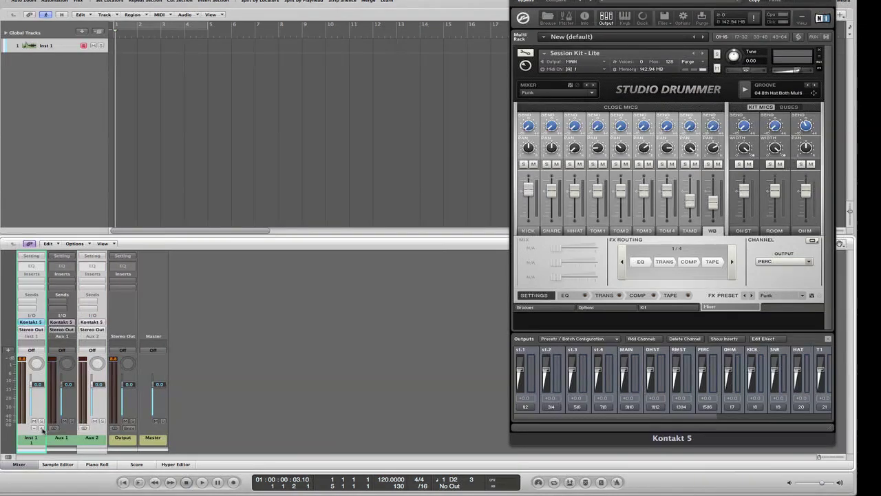
pyautogui.click(41, 428)
pyautogui.click(41, 427)
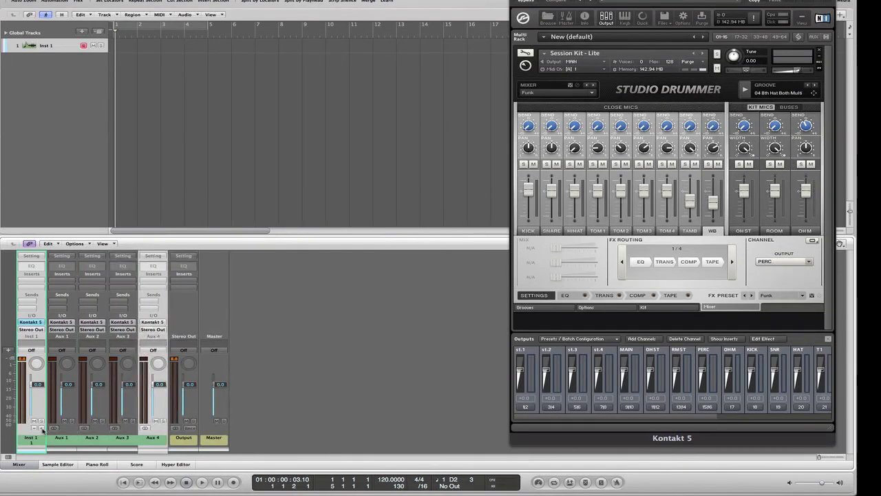
pyautogui.click(42, 428)
pyautogui.click(42, 428)
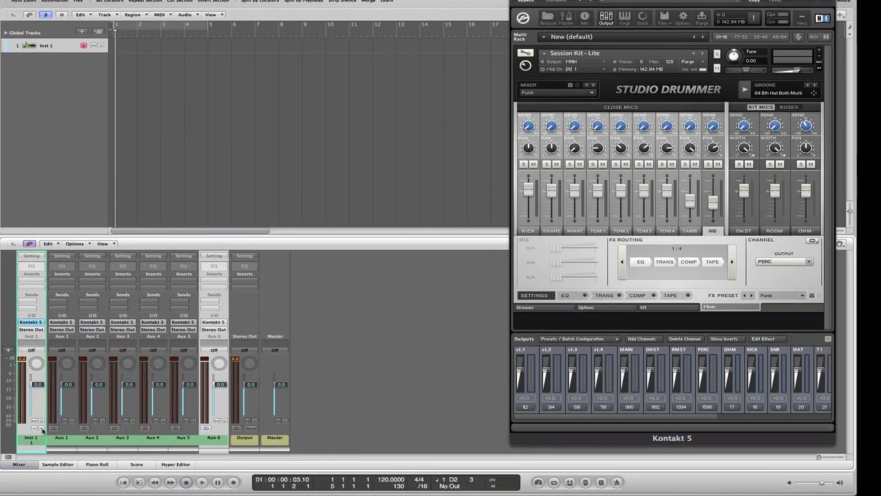
pyautogui.click(41, 428)
pyautogui.click(41, 427)
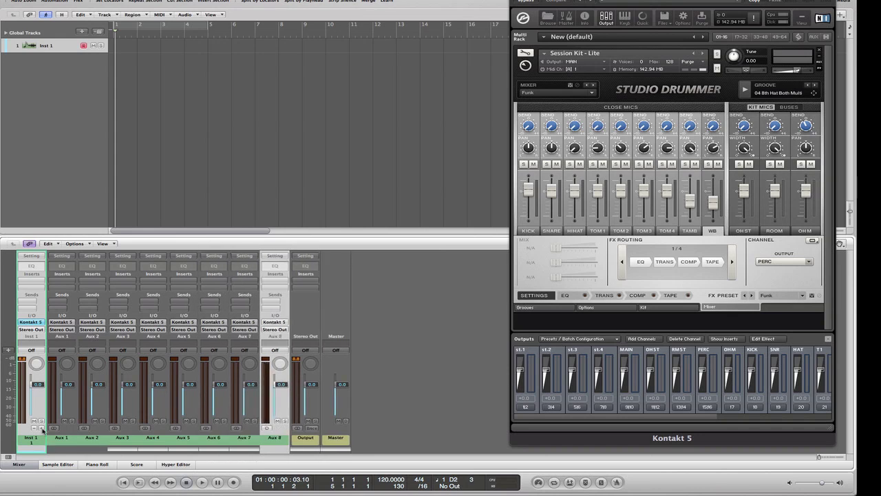
pyautogui.click(42, 428)
pyautogui.click(41, 427)
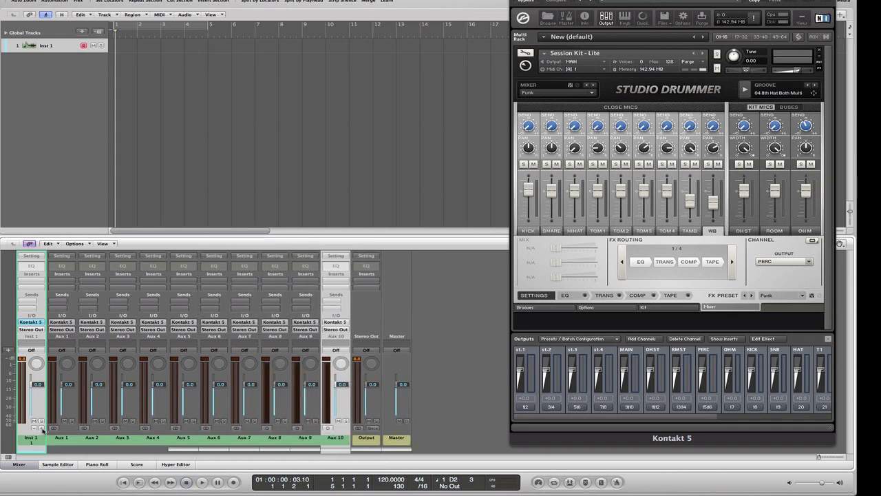
pyautogui.click(42, 427)
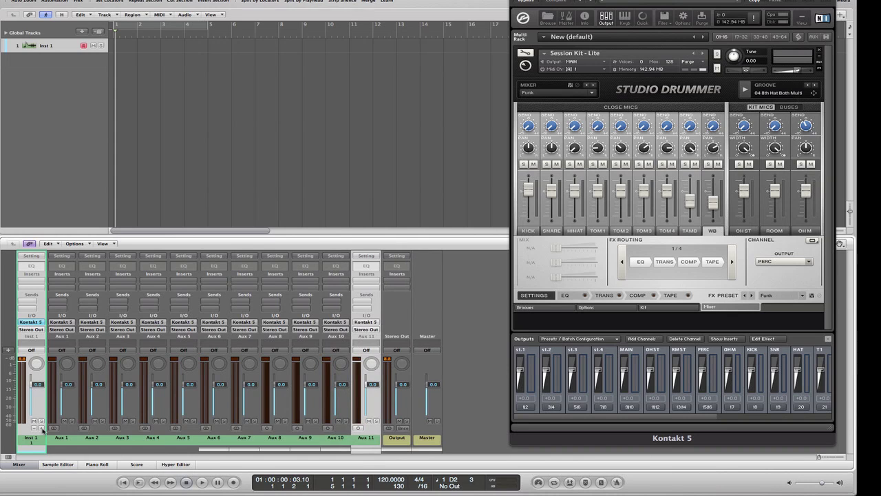
pyautogui.click(41, 427)
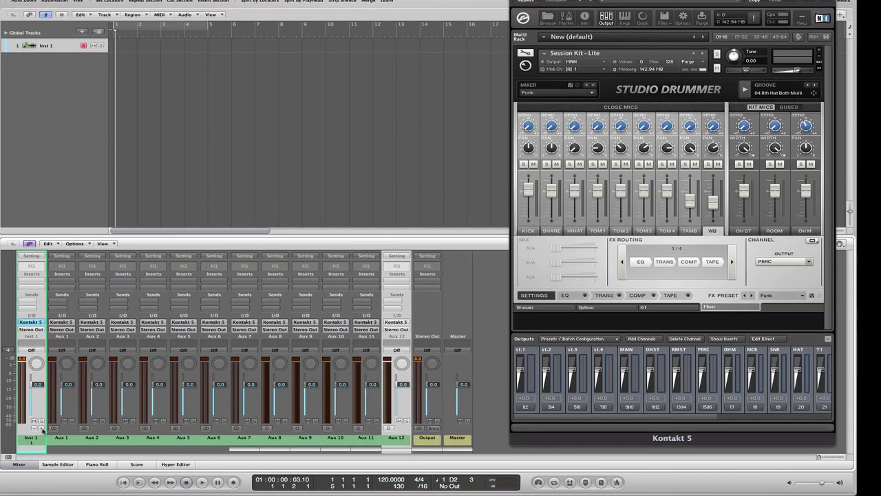
pyautogui.click(41, 428)
pyautogui.click(41, 428)
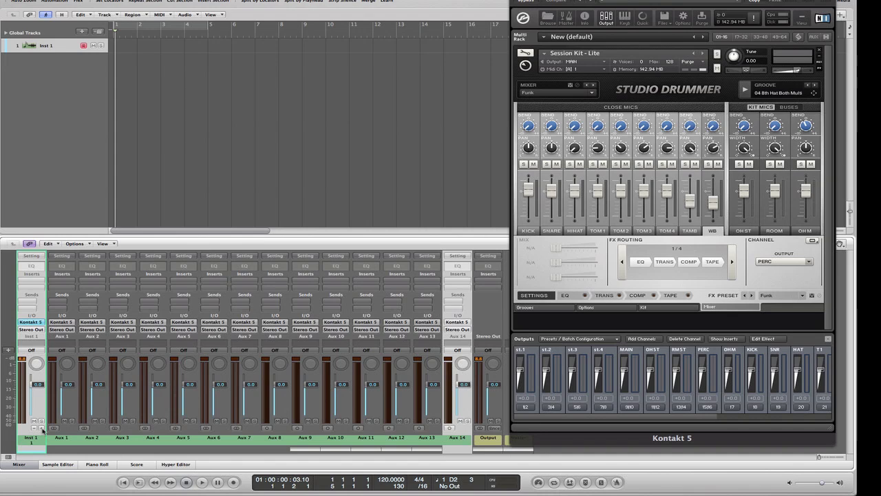
pyautogui.click(41, 428)
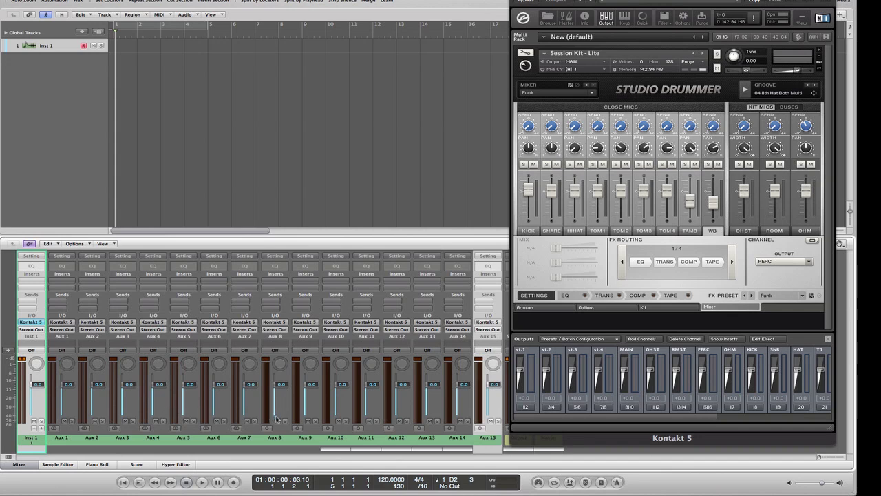
# Play the groove to check signal on the new aux channel strips, and stop playback.
pyautogui.click(746, 90)
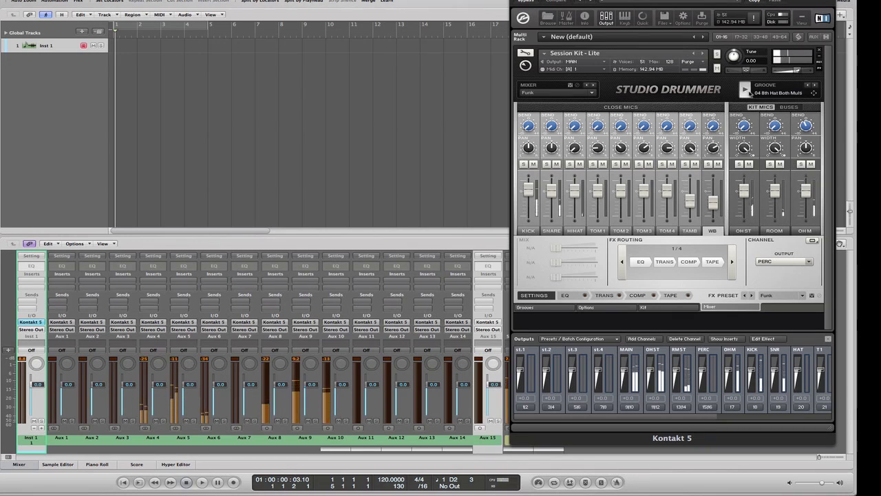
pyautogui.press('space')
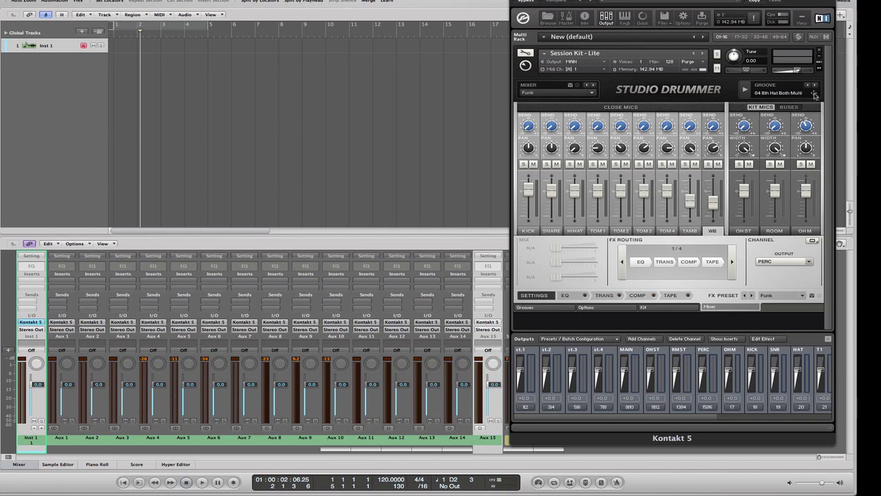
# Place the groove 04 8th Hat Both Multi on the Inst 1 track at bar 1 and set a two-bar cycle range over it.
pyautogui.moveTo(814, 94); pyautogui.dragTo(120, 47)
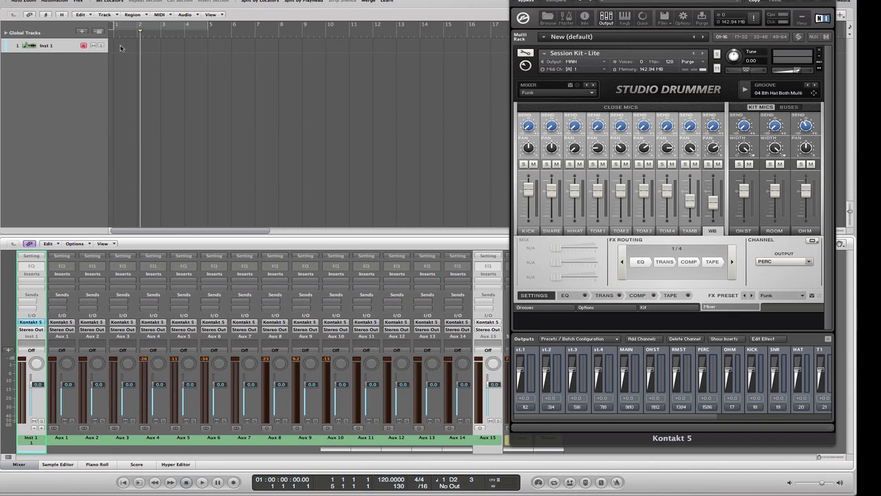
pyautogui.click(207, 29)
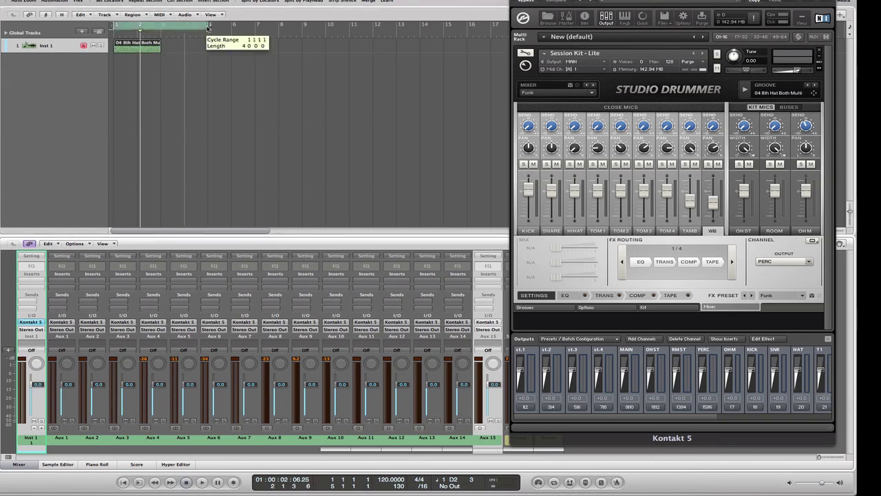
pyautogui.moveTo(208, 26); pyautogui.dragTo(162, 26)
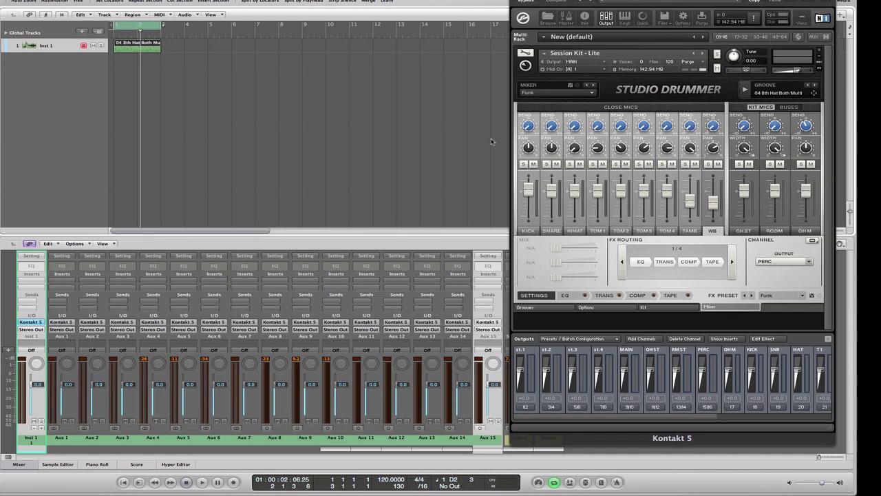
# Look over Kontakt's options for saving the setup as a multi or as an instrument.
pyautogui.moveTo(645, 26); pyautogui.dragTo(548, 26)
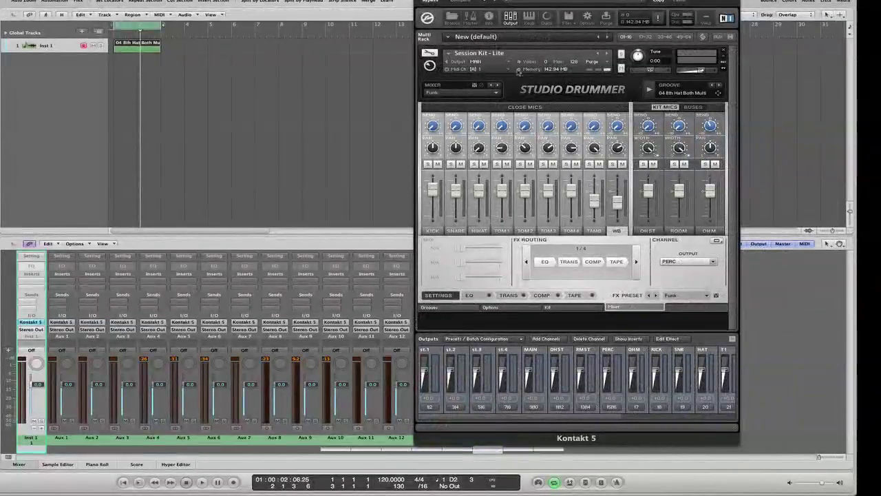
pyautogui.click(574, 20)
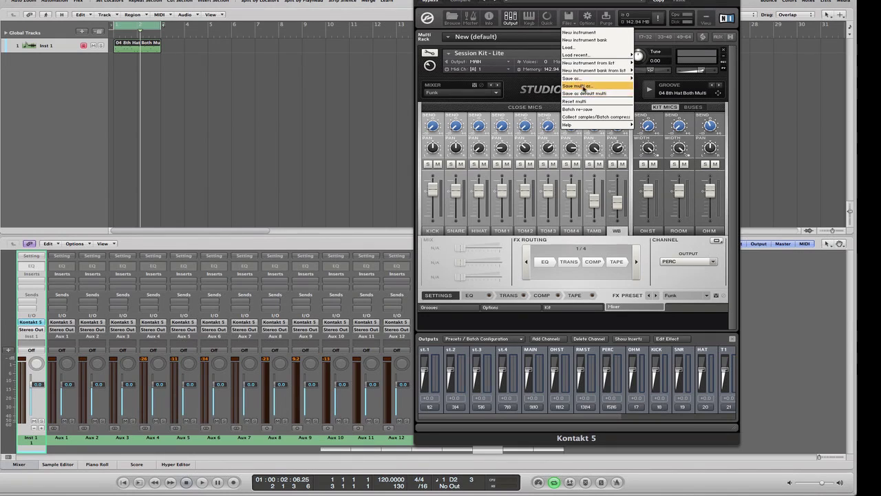
pyautogui.click(584, 86)
pyautogui.moveTo(575, 78)
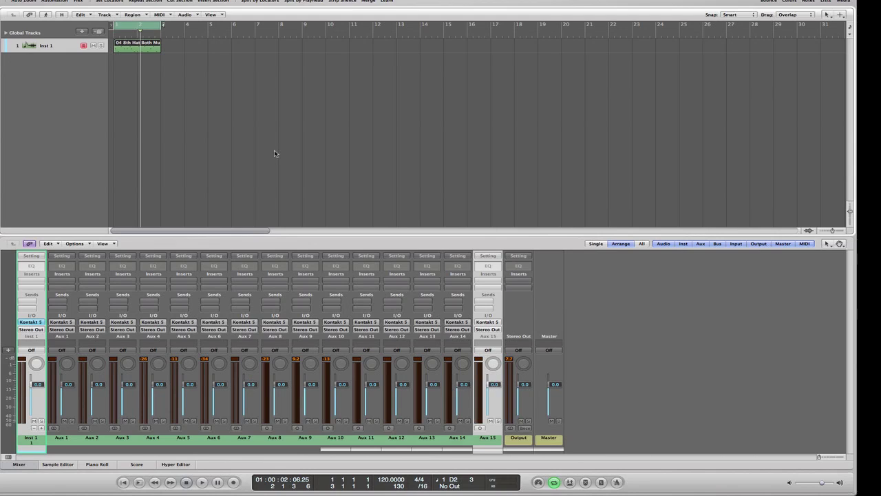
# Play the cycled groove region to examine which aux channels receive signal, and stop playback.
pyautogui.press('space')
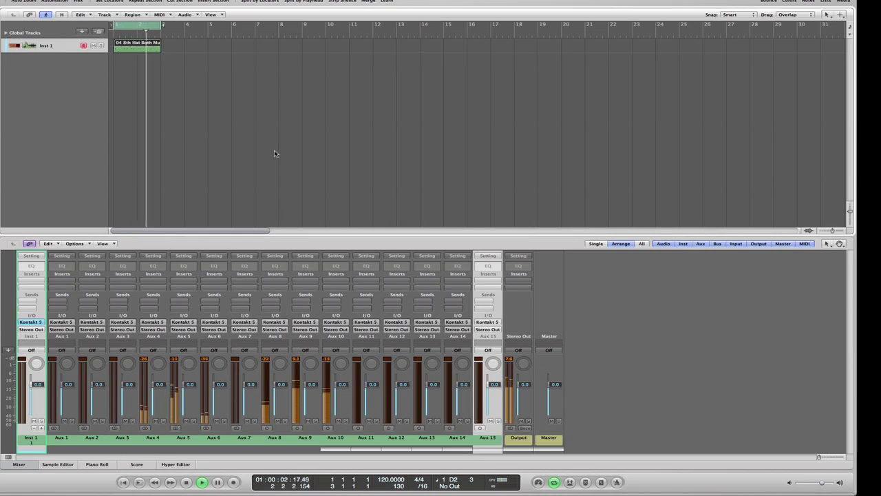
pyautogui.press('space')
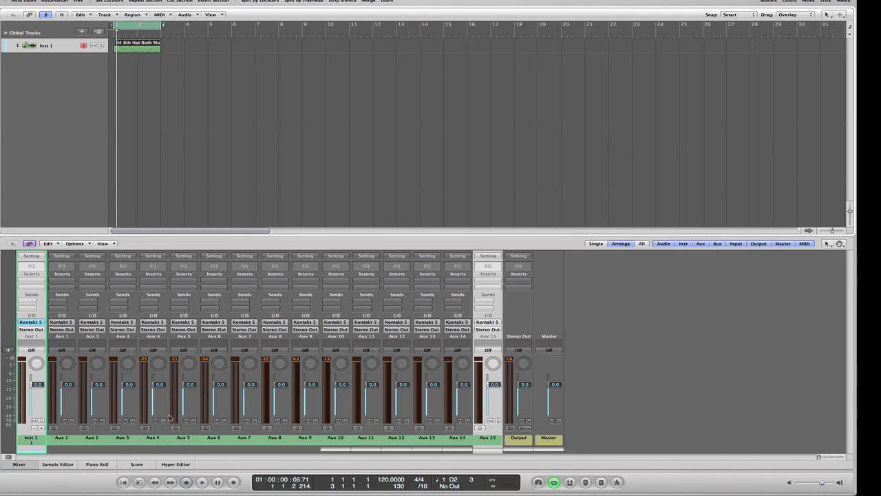
pyautogui.press('space')
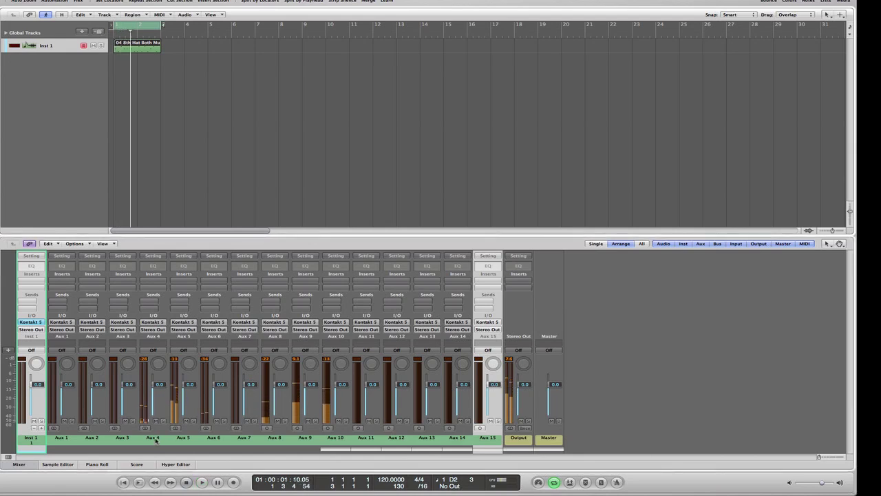
# Rename Aux 4 to Aux 15 as MAIN, OH ST, RM ST, PERC, RM MONO, KICK, SNR, HAT and T 1 to T 4.
pyautogui.click(153, 438)
pyautogui.doubleClick(153, 438)
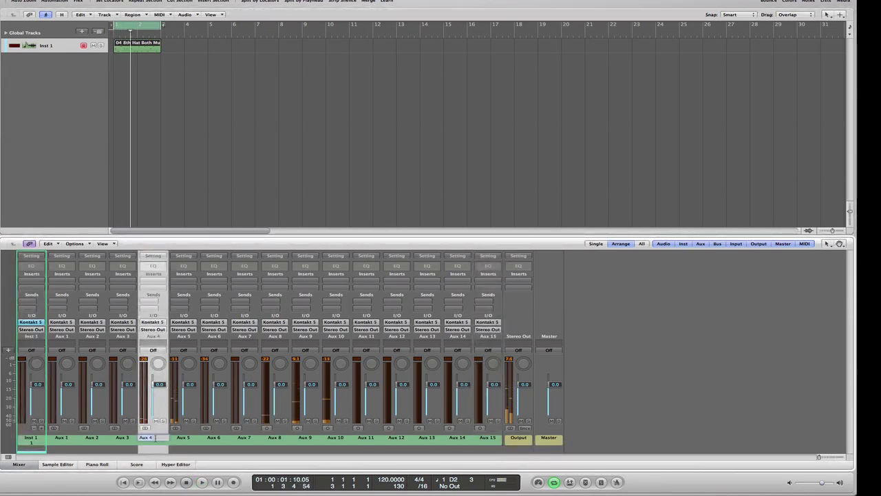
pyautogui.write('MiIN')
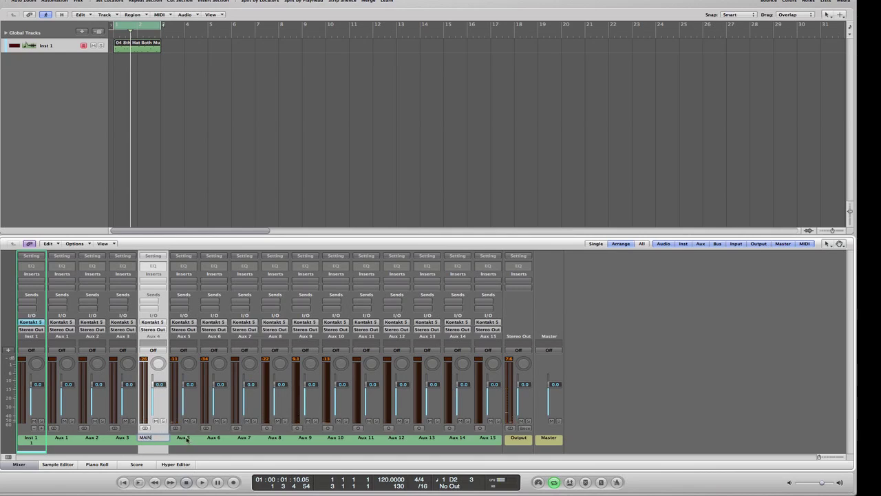
pyautogui.press('Return')
pyautogui.click(183, 438)
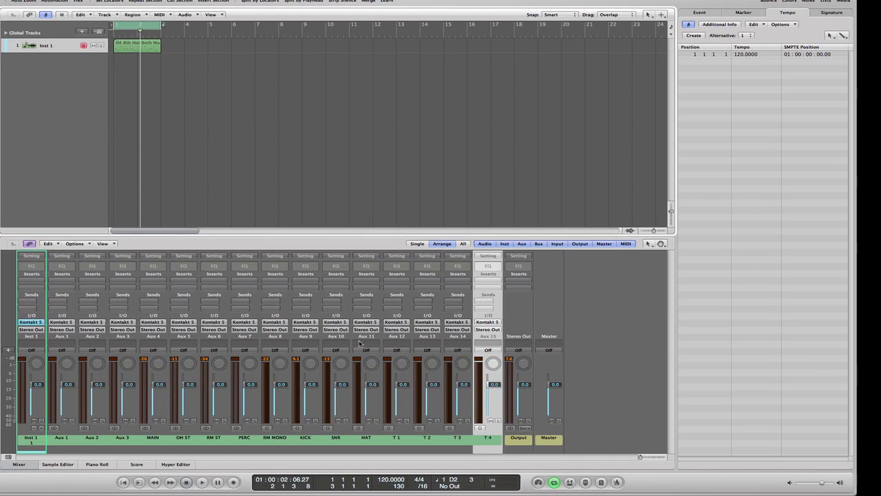
# Route the MAIN channel strip's output to Bus 1 and the OH ST channel strip's output to Bus 2.
pyautogui.click(157, 333)
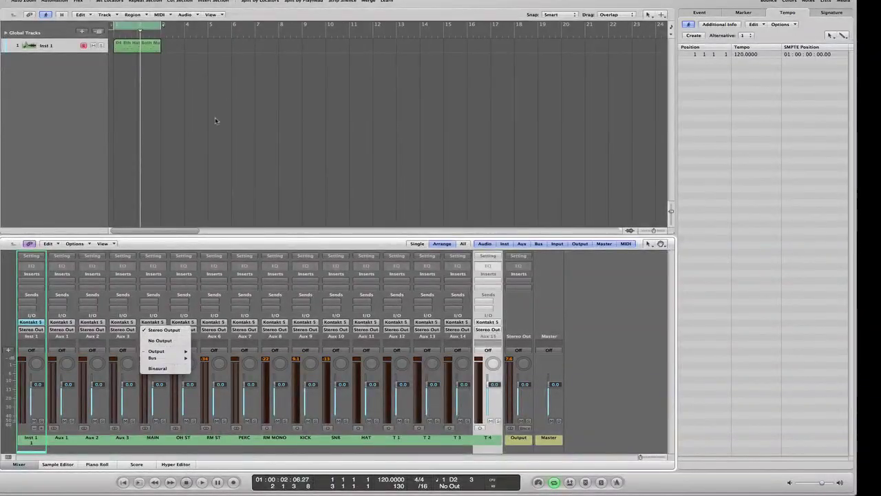
pyautogui.moveTo(185, 359)
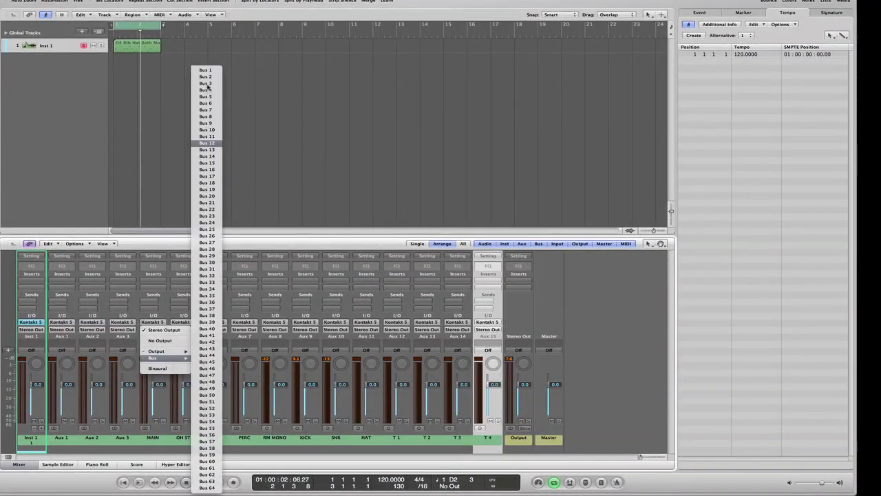
pyautogui.click(206, 71)
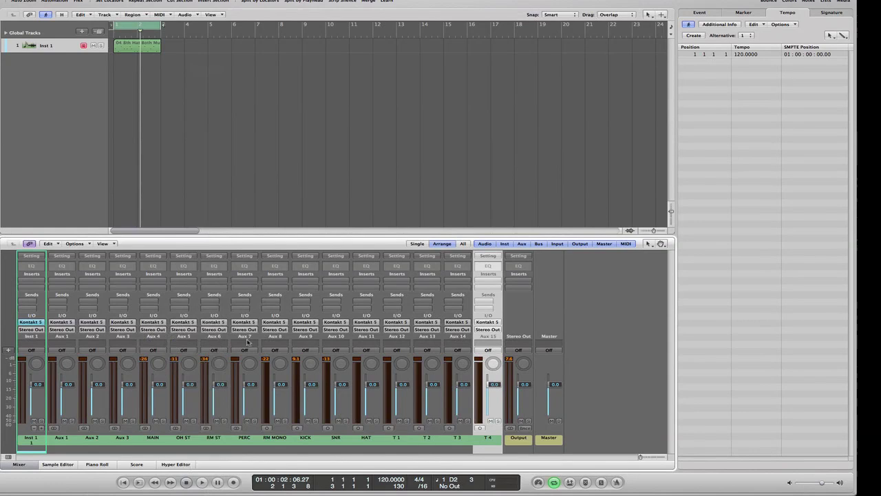
pyautogui.click(190, 331)
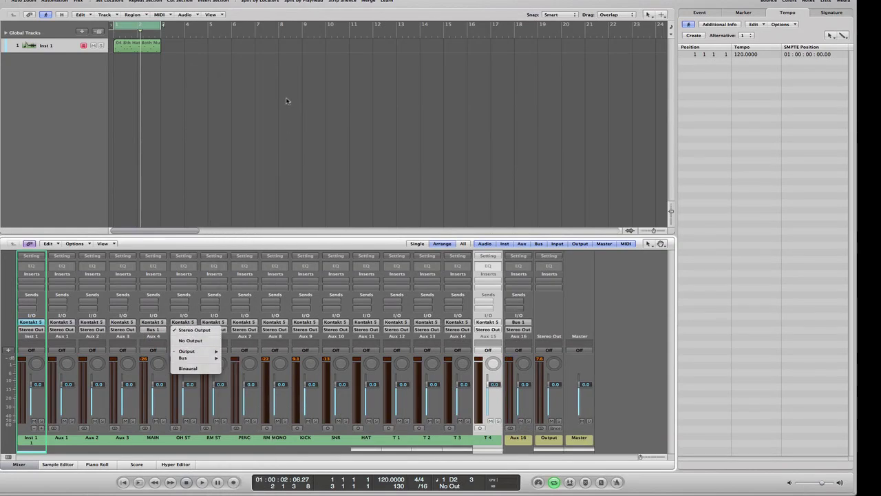
pyautogui.moveTo(206, 360)
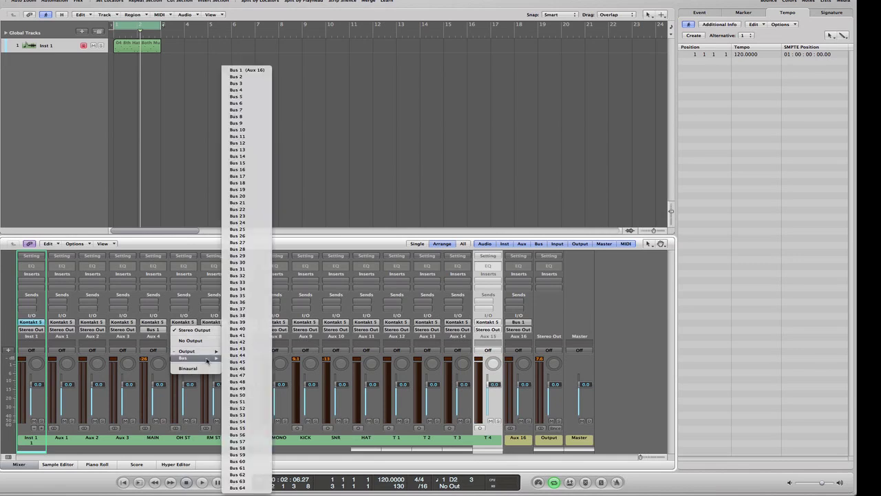
pyautogui.click(252, 78)
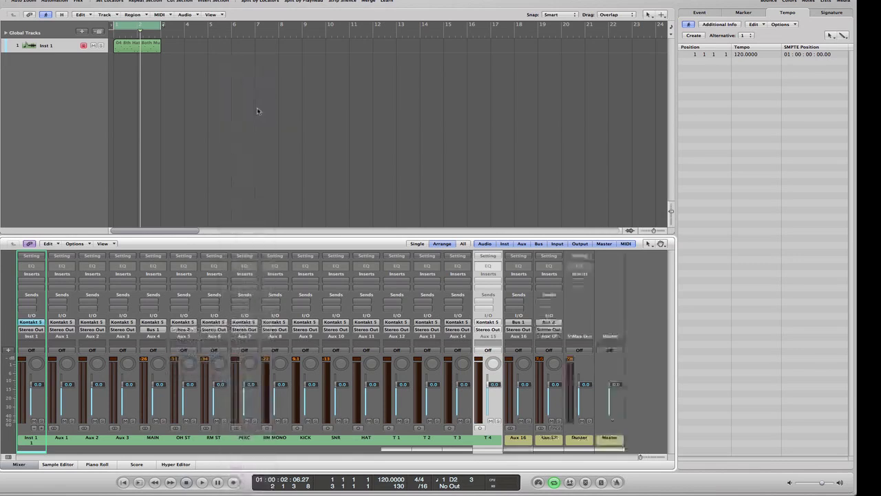
# Route the RM ST channel strip's output to Bus 3 and the PERC channel strip's output to Bus 4.
pyautogui.click(218, 332)
pyautogui.moveTo(239, 359)
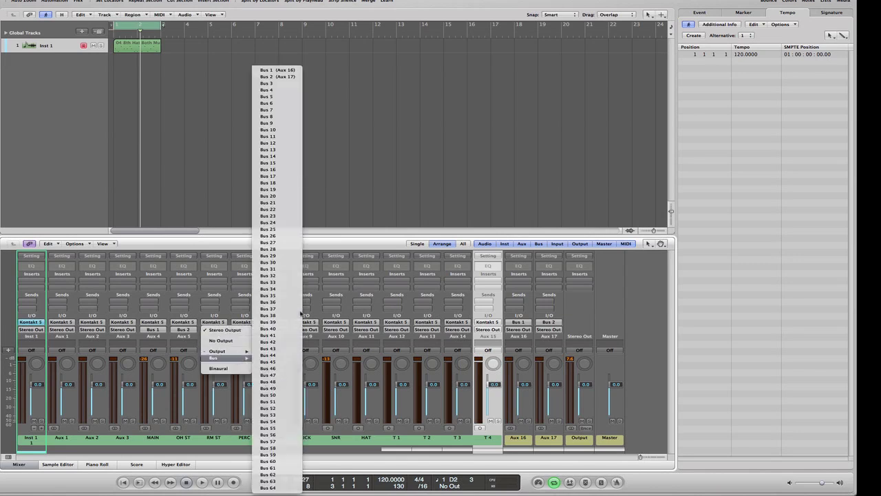
pyautogui.click(287, 86)
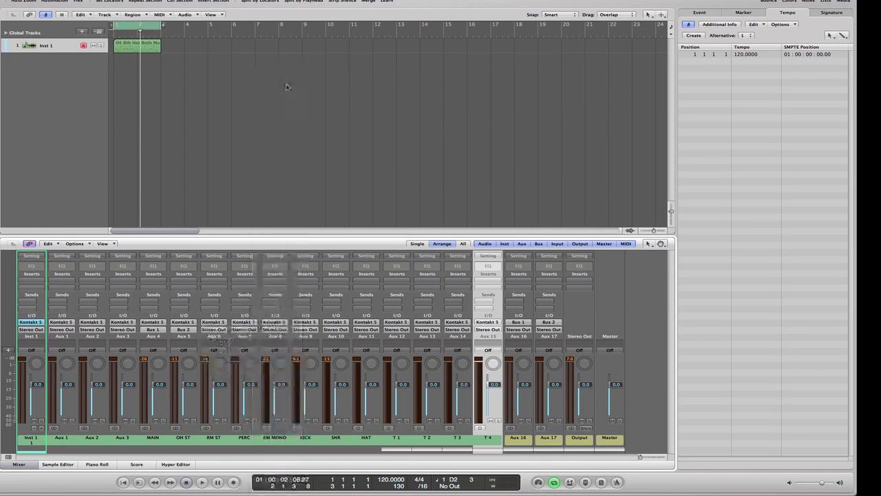
pyautogui.click(245, 329)
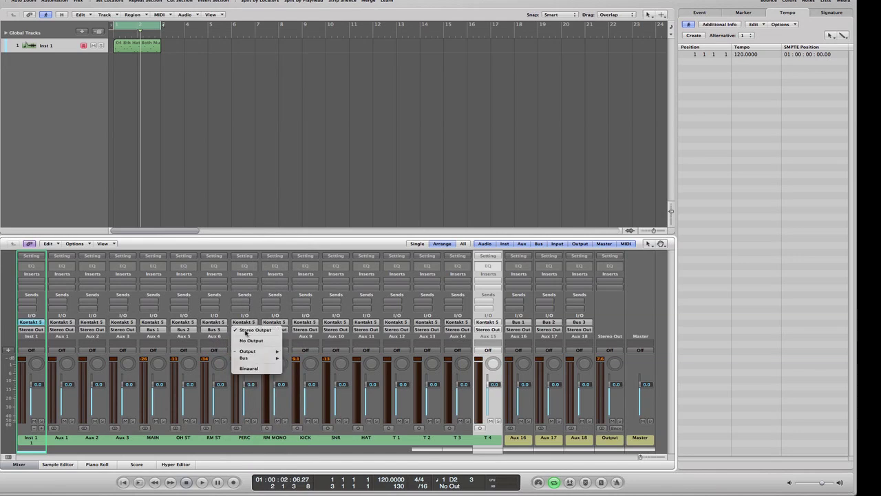
pyautogui.moveTo(272, 358)
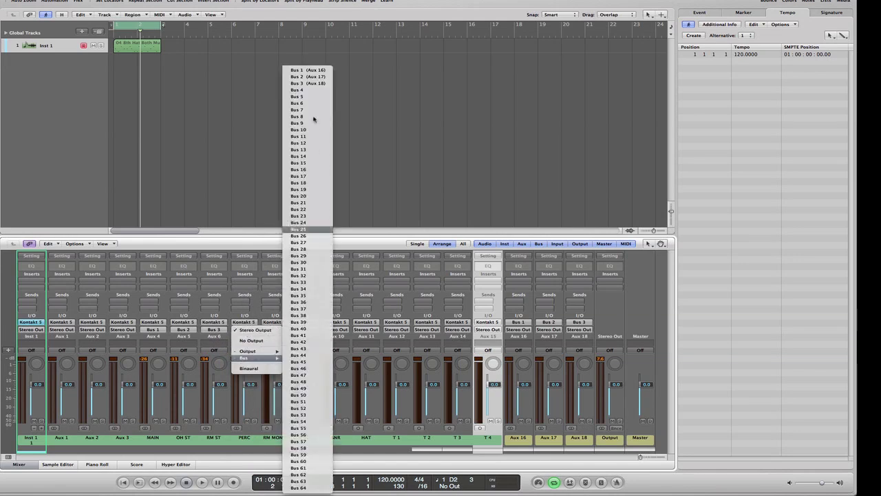
pyautogui.click(313, 91)
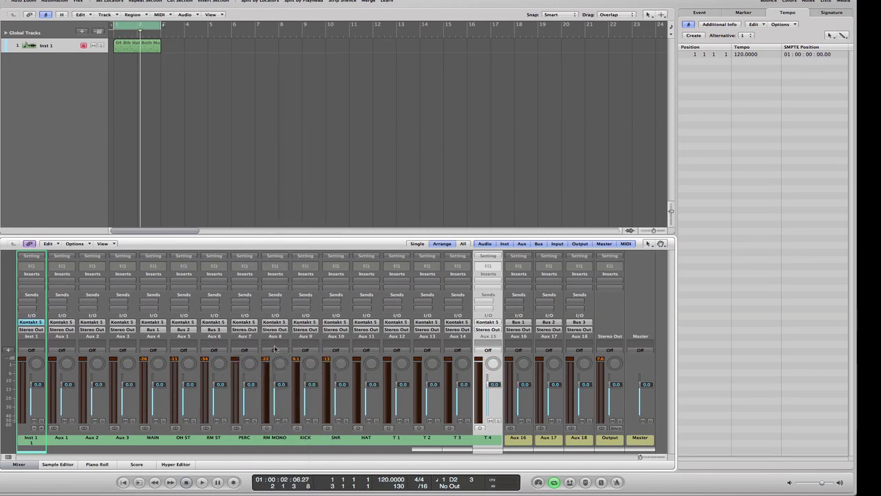
# Route the RM MONO channel strip's output to Bus 5 and the KICK channel strip's output to Bus 6.
pyautogui.click(277, 331)
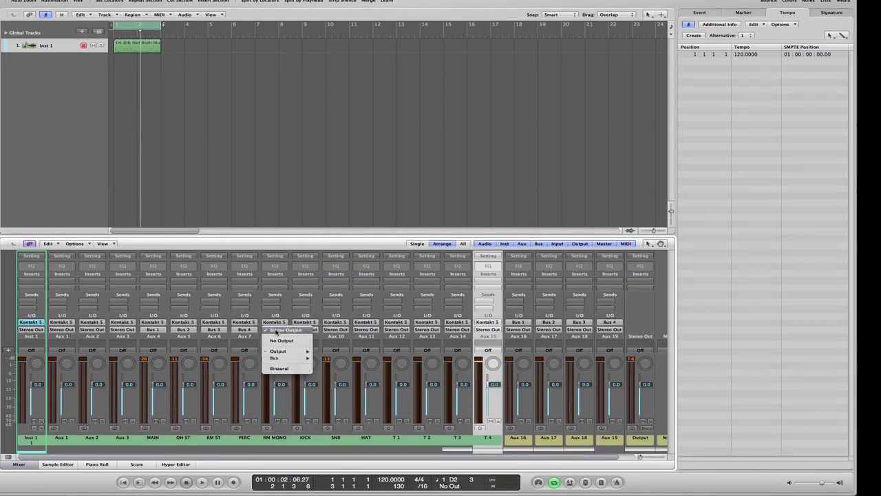
pyautogui.moveTo(297, 358)
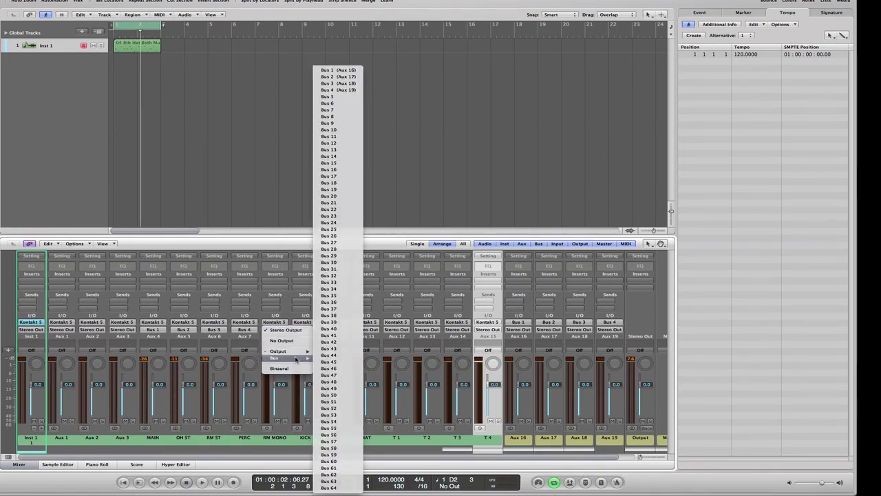
pyautogui.click(342, 103)
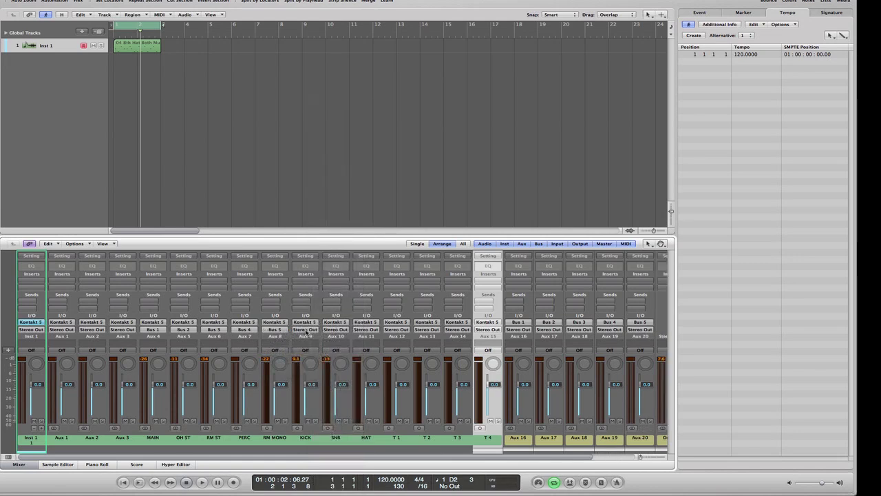
pyautogui.click(307, 331)
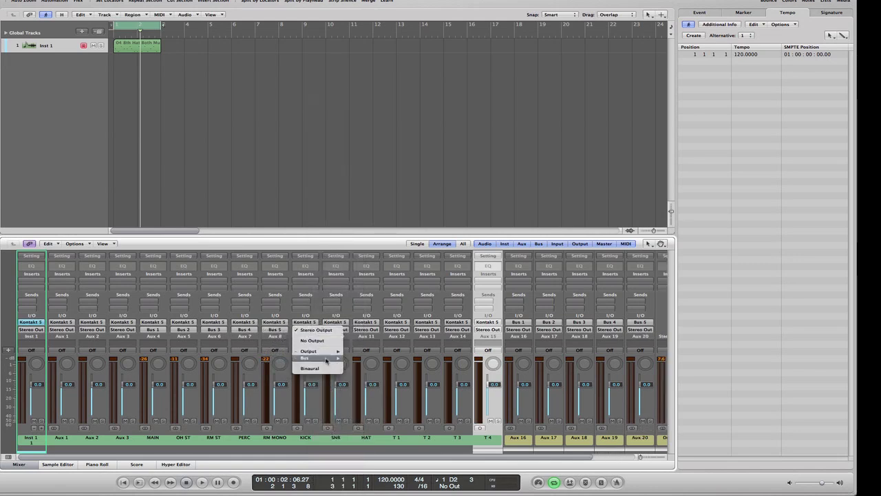
pyautogui.moveTo(327, 359)
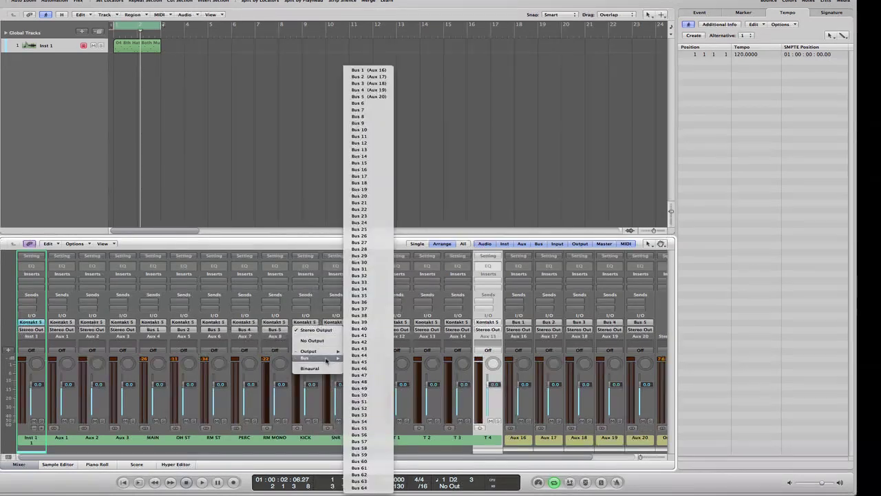
pyautogui.click(359, 103)
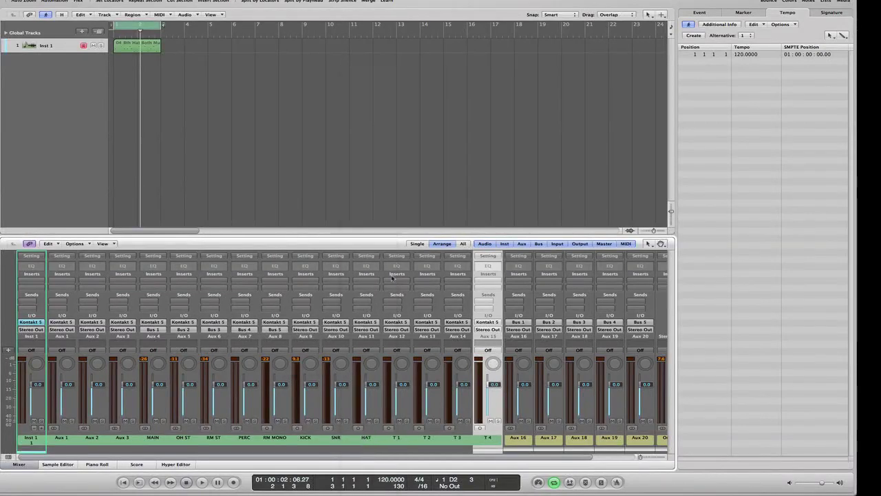
# Route the SNR channel strip's output to Bus 7 and the HAT channel strip's output to Bus 8.
pyautogui.click(337, 332)
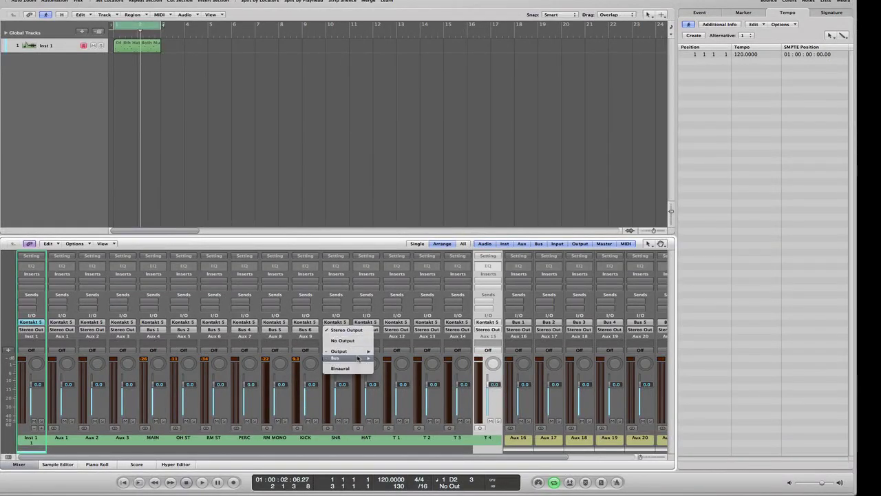
pyautogui.moveTo(348, 359)
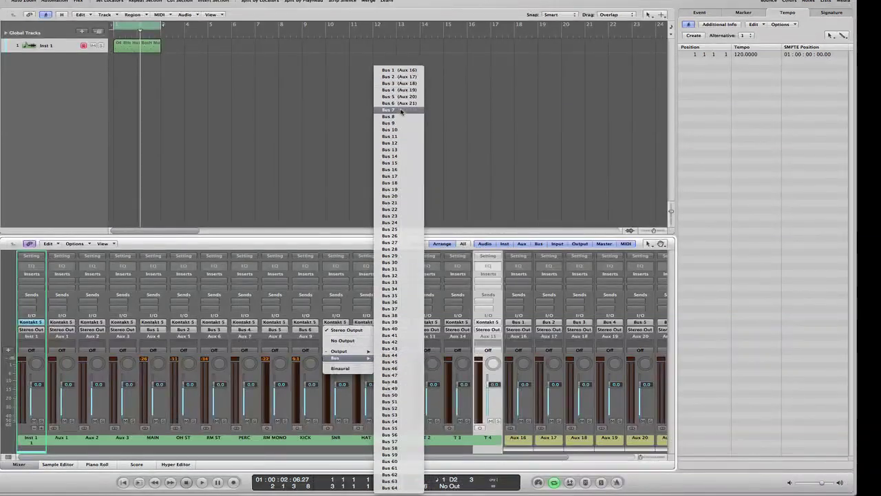
pyautogui.press('Escape')
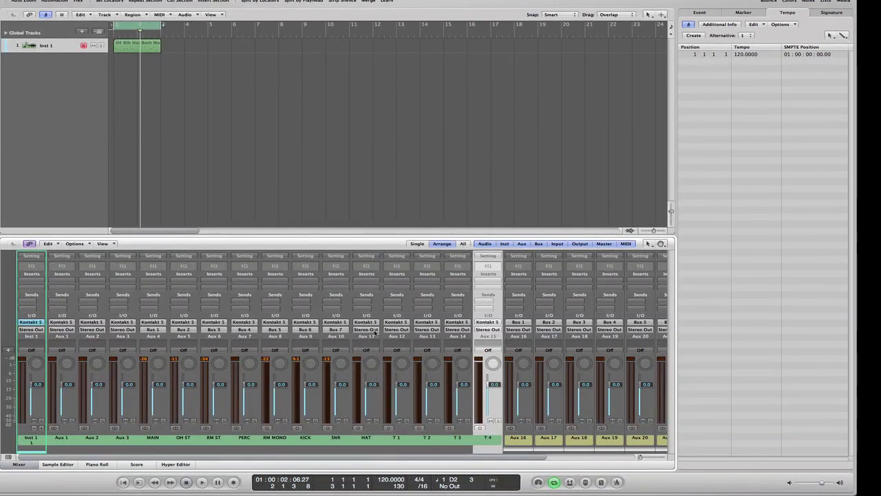
pyautogui.click(375, 332)
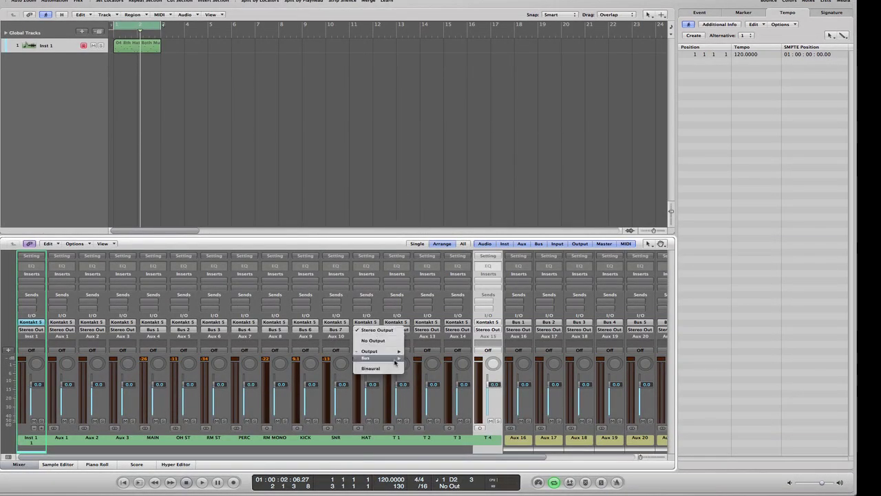
pyautogui.moveTo(396, 363)
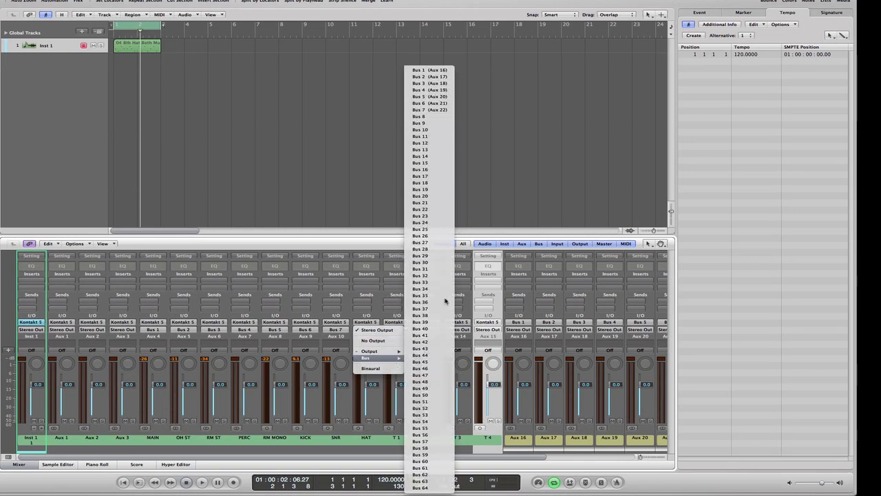
pyautogui.click(433, 119)
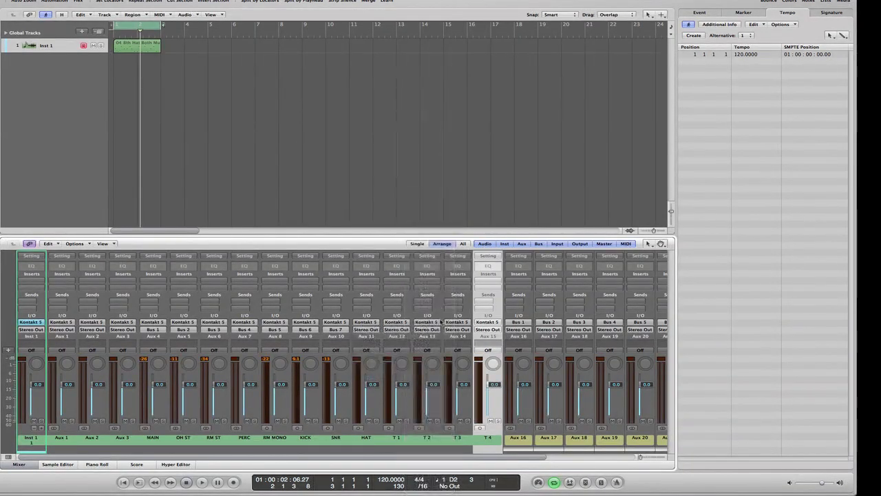
# Route the outputs of the T 1, T 2 and T 3 channel strips to Bus 9, Bus 10 and Bus 11.
pyautogui.click(398, 330)
pyautogui.moveTo(406, 358)
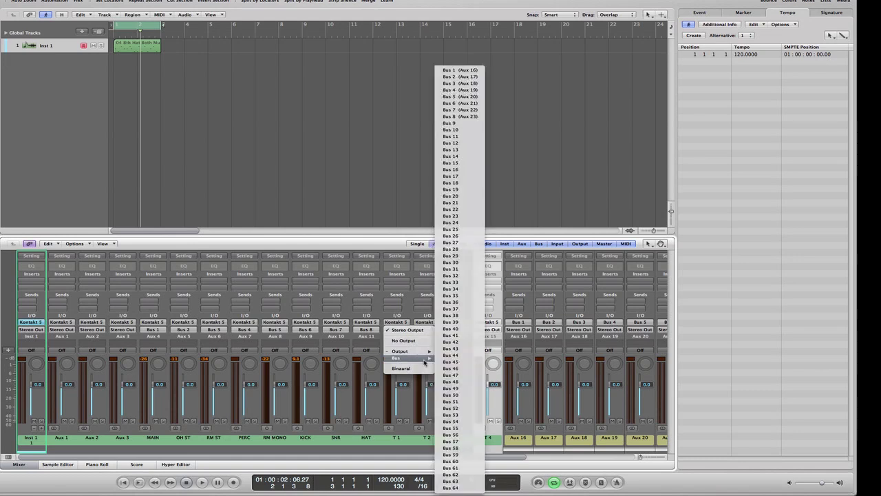
pyautogui.click(470, 122)
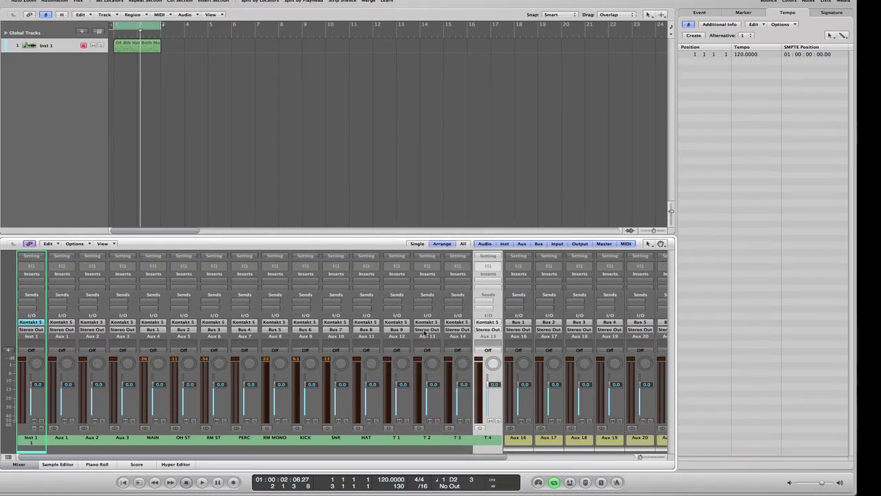
pyautogui.click(426, 330)
pyautogui.moveTo(451, 360)
pyautogui.click(456, 332)
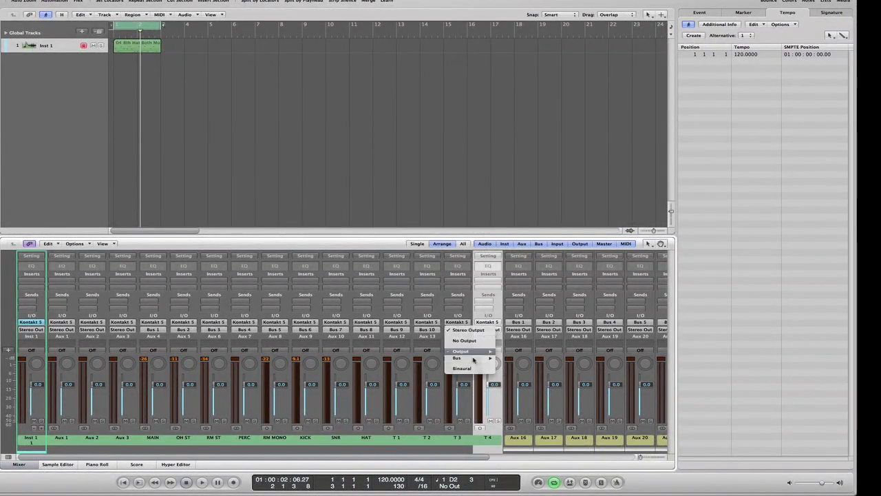
pyautogui.moveTo(474, 358)
pyautogui.click(513, 137)
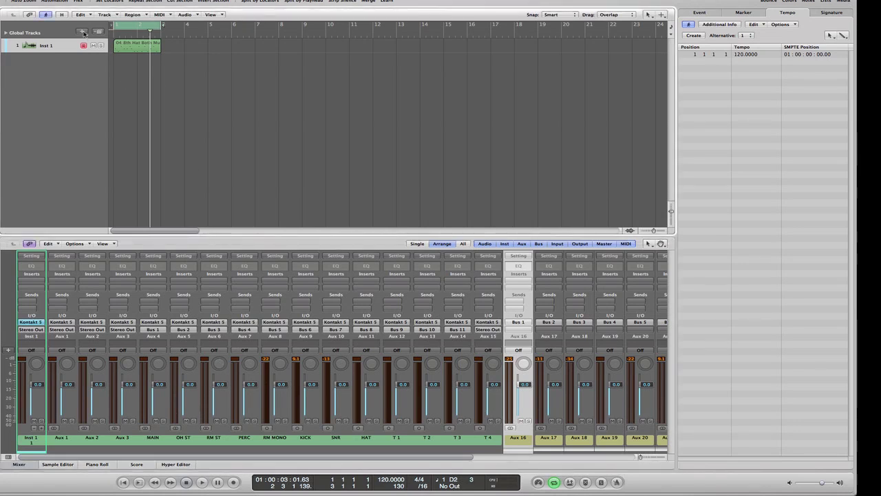
# Create four stereo audio tracks with ascending inputs starting at Bus 1.
pyautogui.click(82, 31)
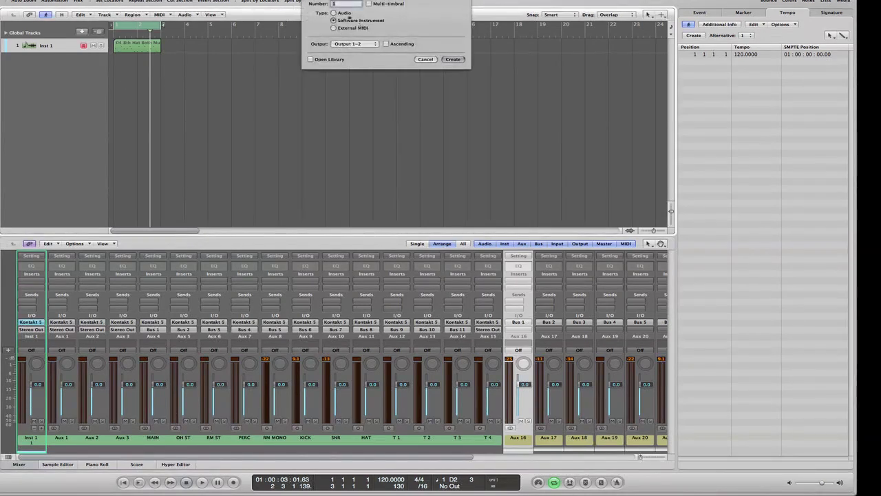
pyautogui.click(335, 13)
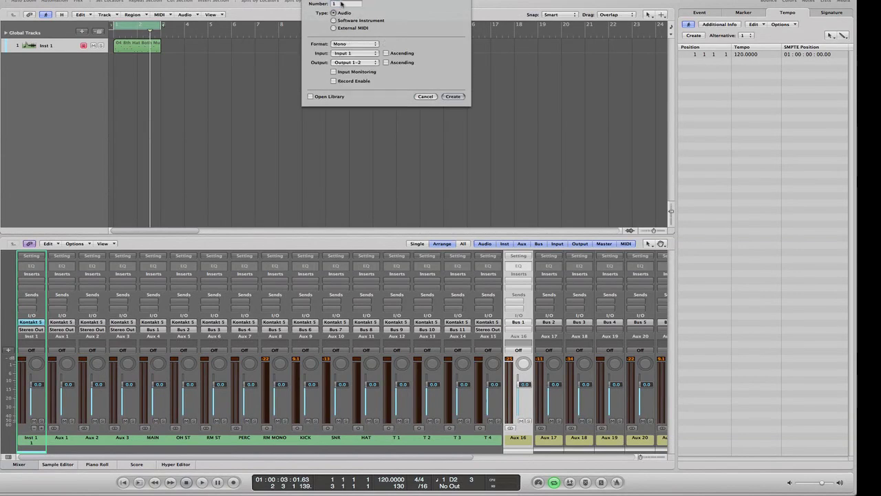
pyautogui.write('4')
pyautogui.click(354, 46)
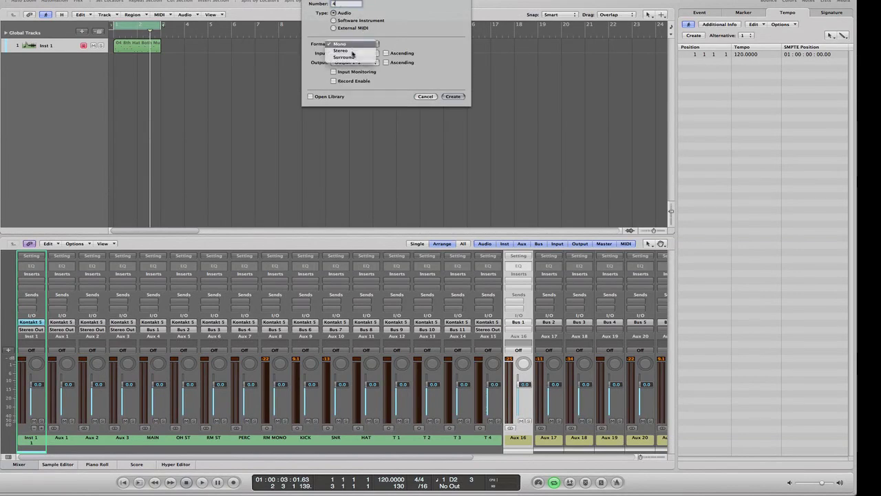
pyautogui.click(352, 52)
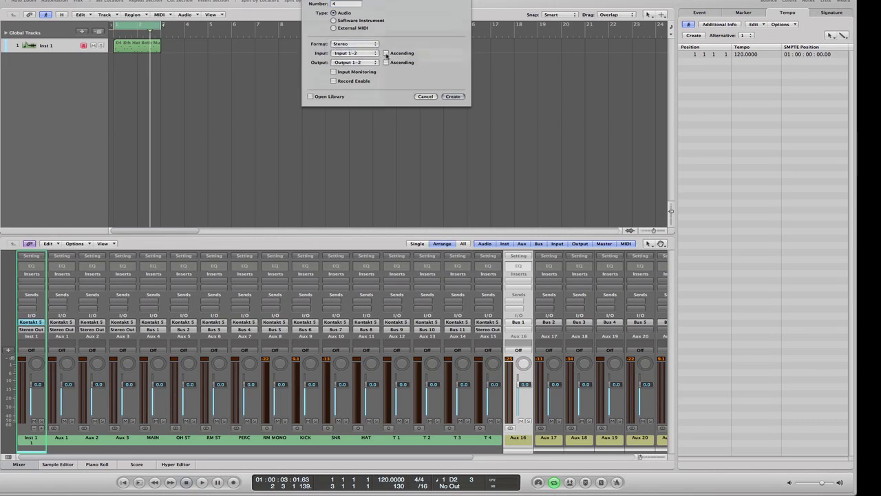
pyautogui.click(386, 54)
pyautogui.click(368, 54)
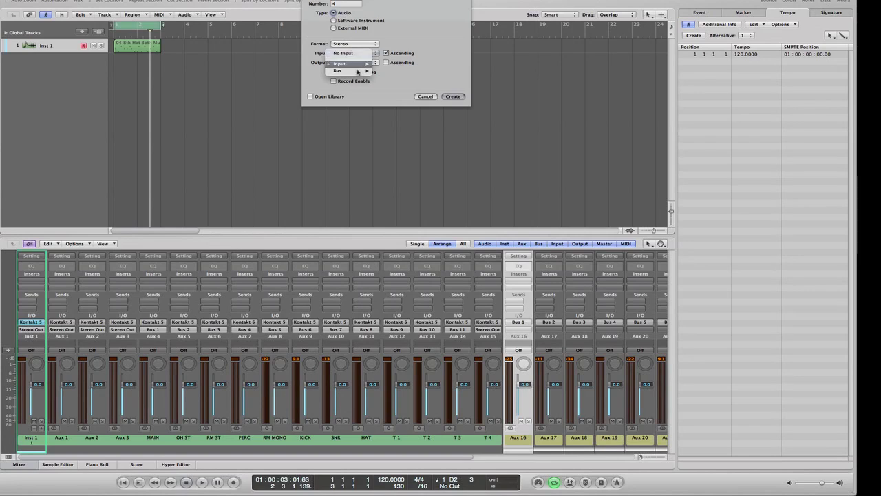
pyautogui.moveTo(358, 72)
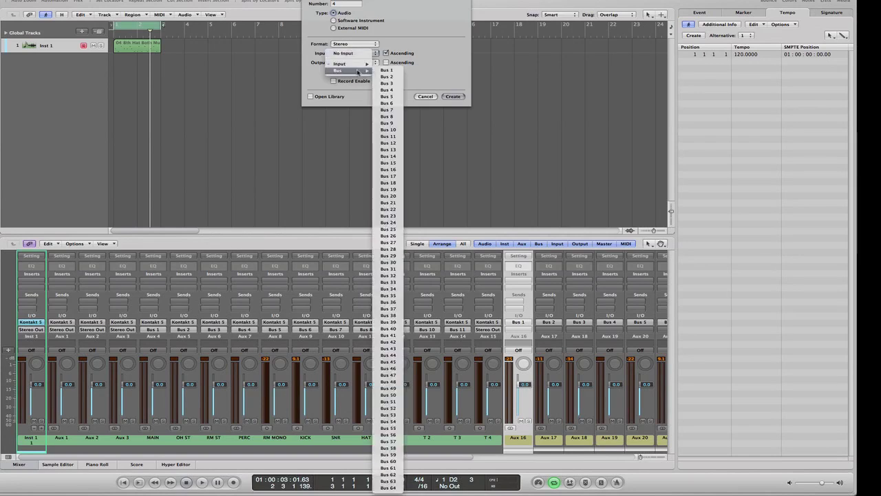
pyautogui.click(390, 71)
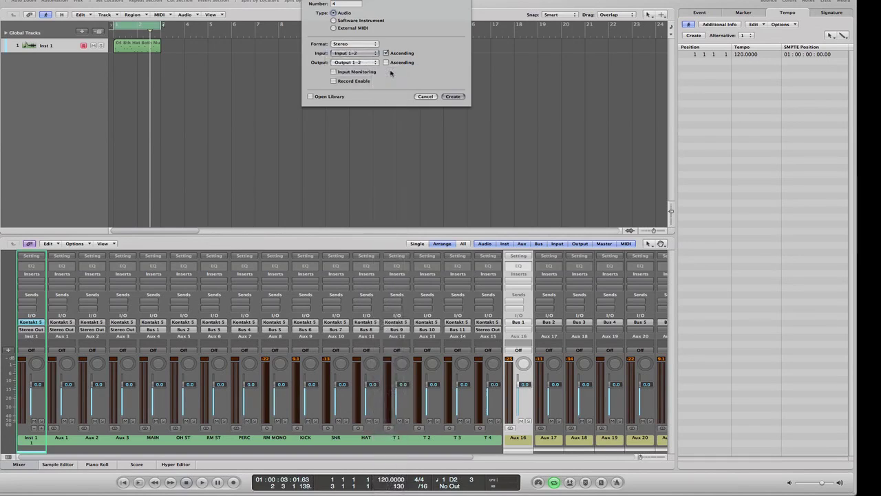
pyautogui.click(453, 94)
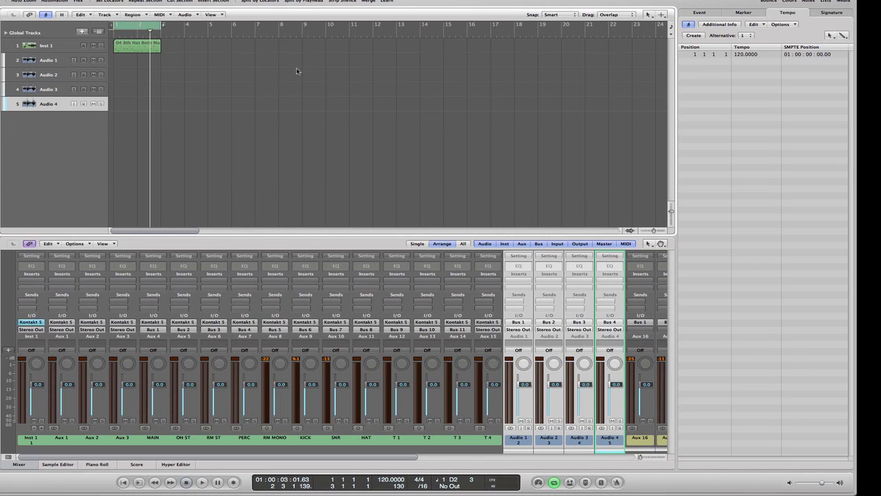
# Create eight mono audio tracks with ascending inputs starting at Bus 5.
pyautogui.press('alt+super+n')
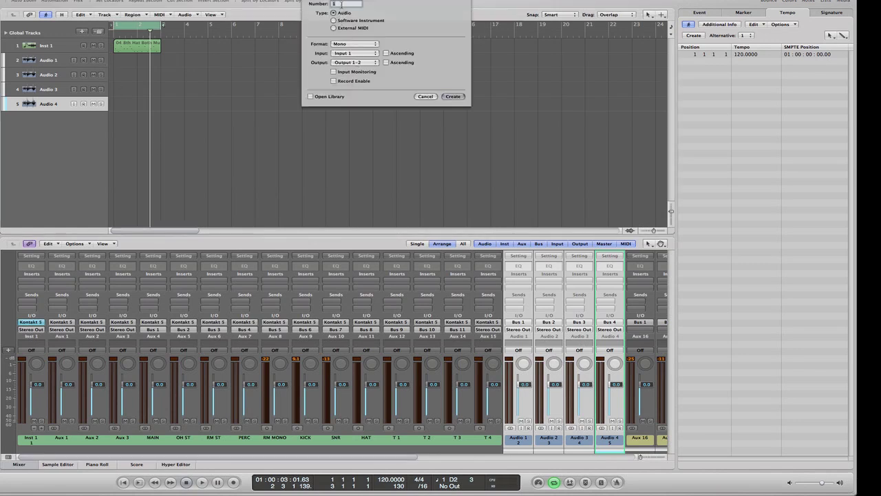
pyautogui.write('8')
pyautogui.click(369, 54)
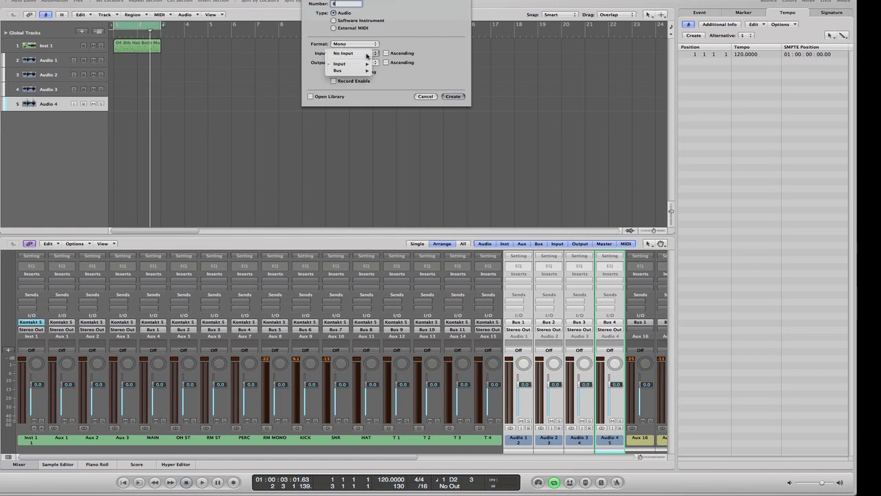
pyautogui.click(389, 63)
pyautogui.click(369, 54)
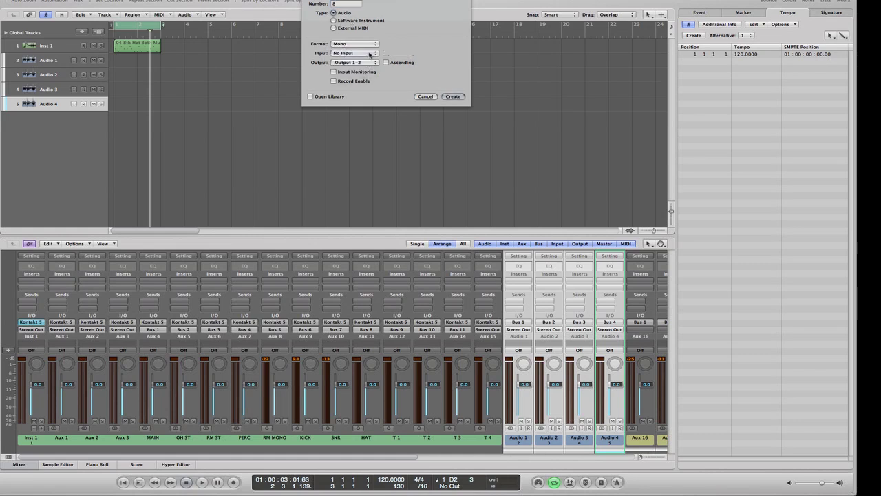
pyautogui.click(372, 55)
pyautogui.click(363, 74)
pyautogui.click(370, 55)
pyautogui.moveTo(360, 72)
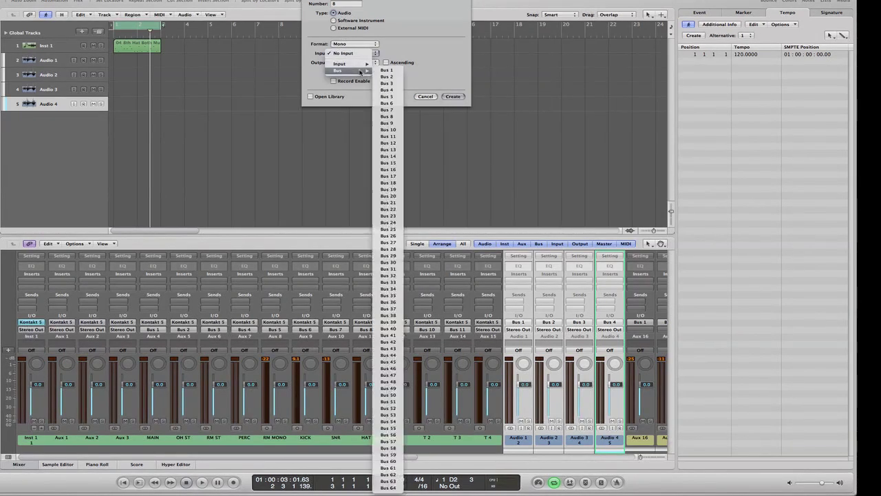
pyautogui.click(392, 97)
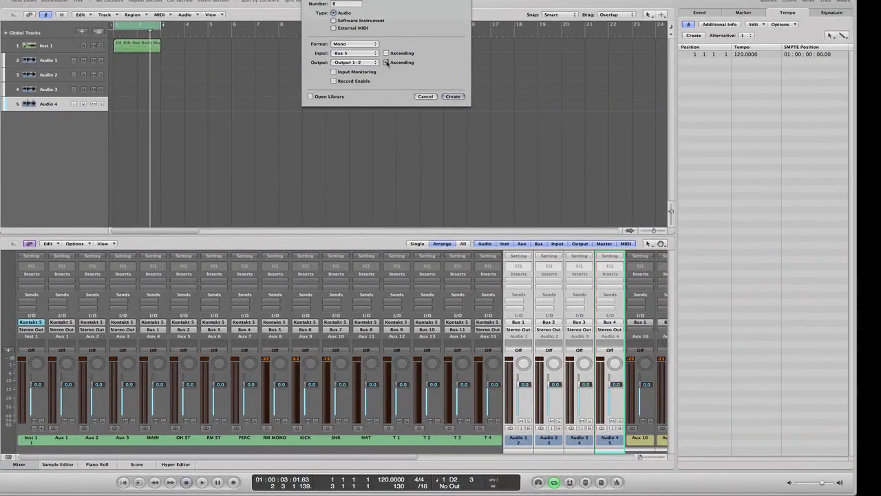
pyautogui.click(386, 53)
pyautogui.click(454, 96)
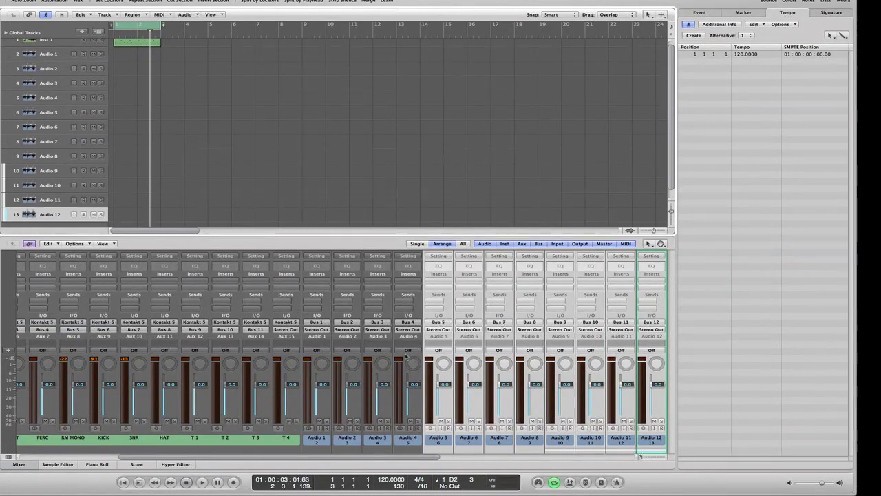
# Save the project as Untitled in the existing Untitled project folder inside Test and Demos, replacing the earlier file.
pyautogui.hscroll(5, 401, 355)
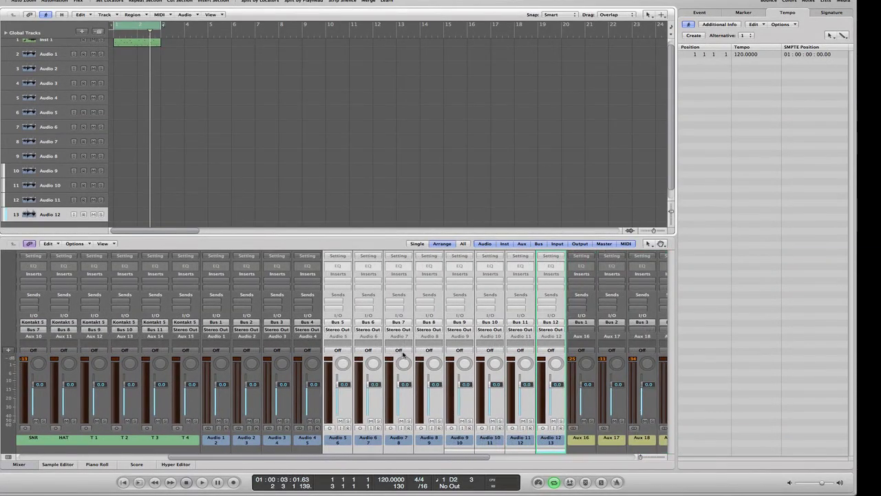
pyautogui.scroll(1, 208, 166)
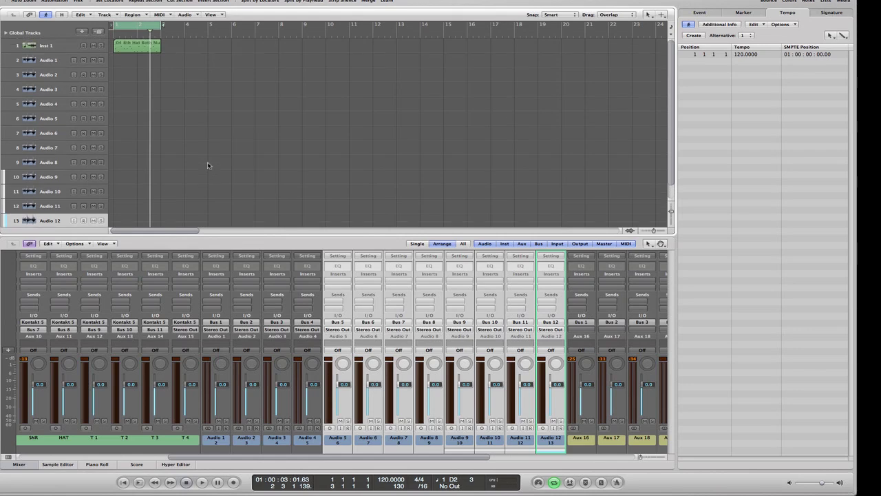
pyautogui.click(83, 74)
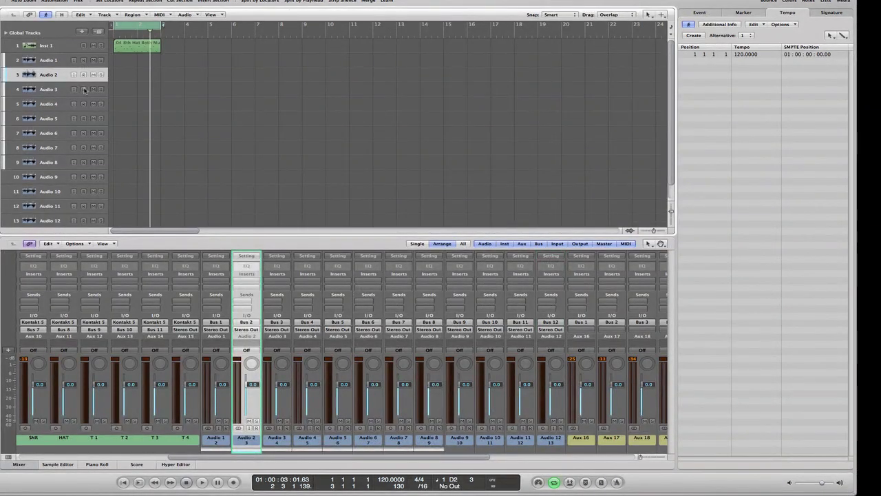
pyautogui.press('super+s')
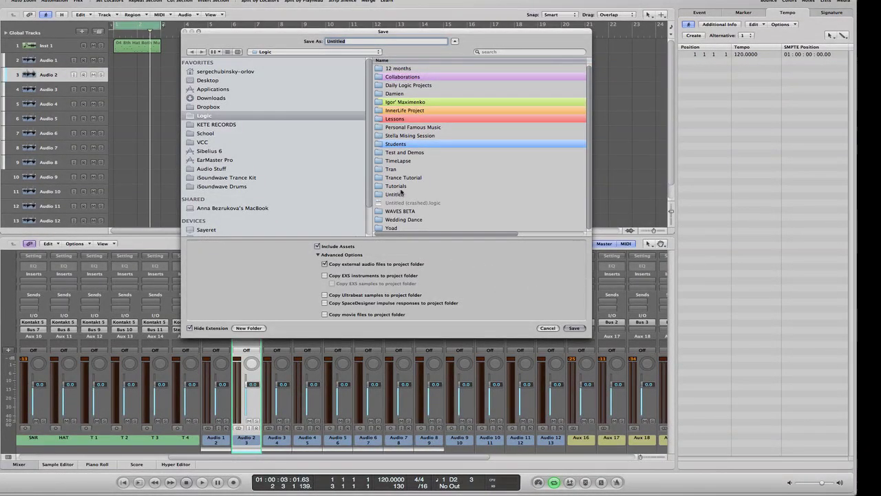
pyautogui.doubleClick(399, 155)
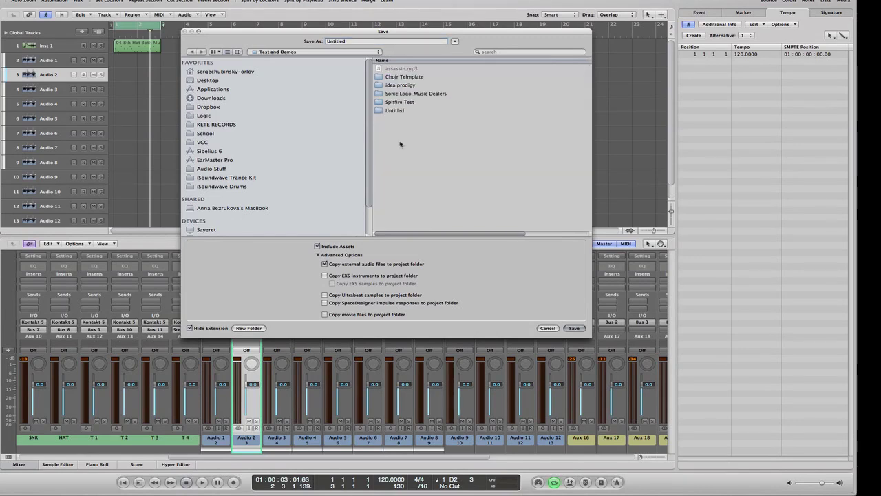
pyautogui.doubleClick(394, 111)
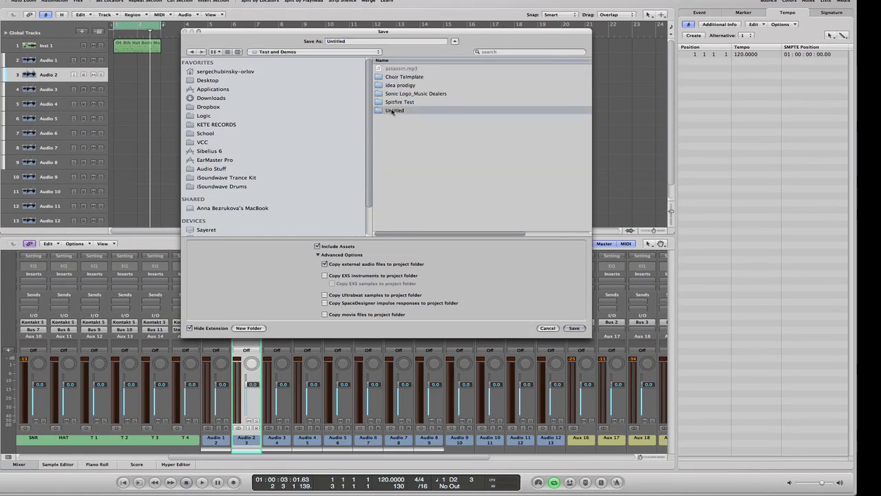
pyautogui.click(575, 327)
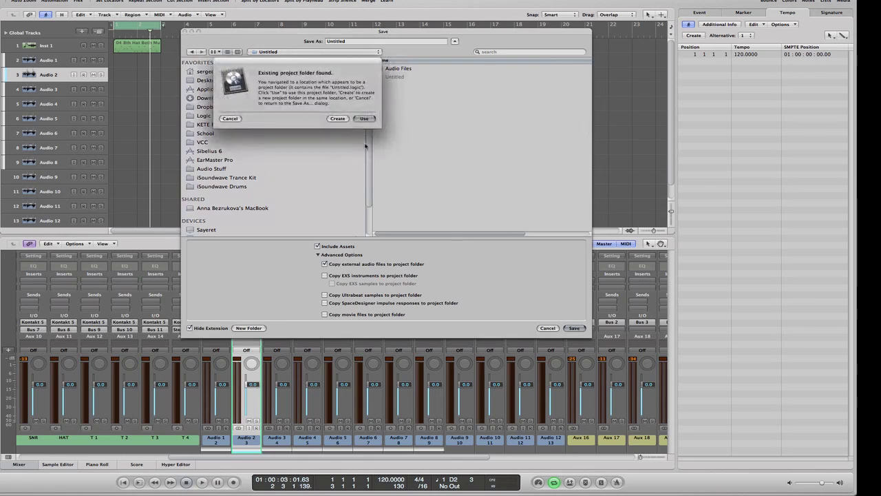
pyautogui.click(366, 119)
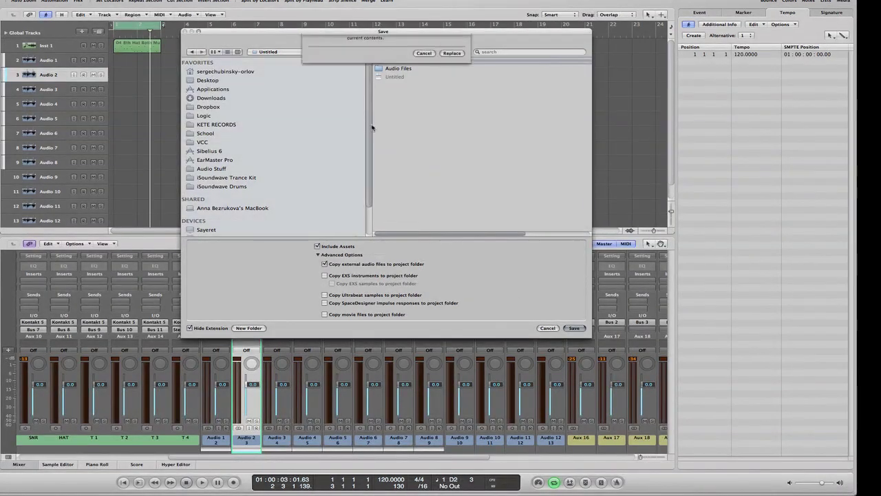
pyautogui.click(451, 85)
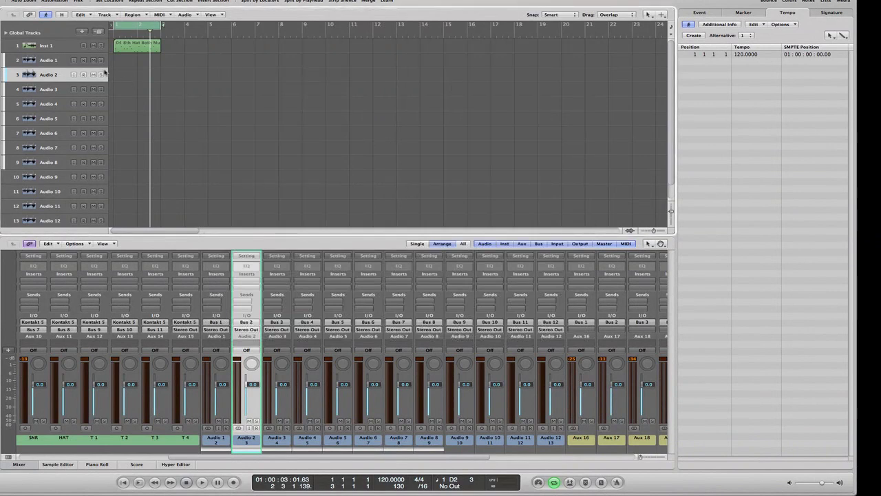
# Record-enable all twelve audio tracks, Audio 1 through Audio 12.
pyautogui.click(83, 74)
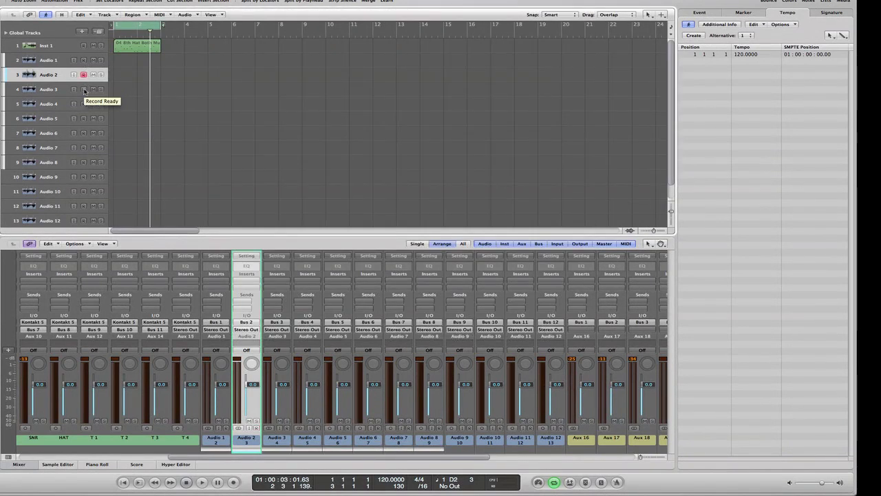
pyautogui.click(83, 89)
pyautogui.click(84, 119)
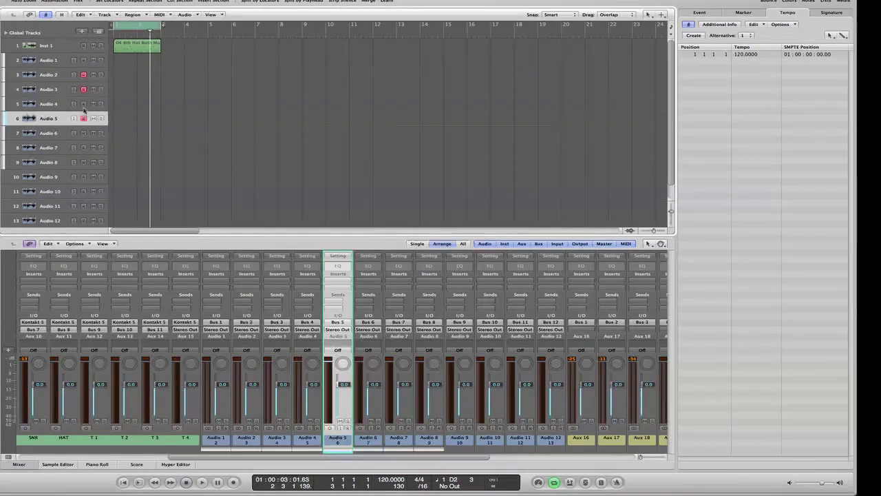
pyautogui.click(83, 104)
pyautogui.click(84, 60)
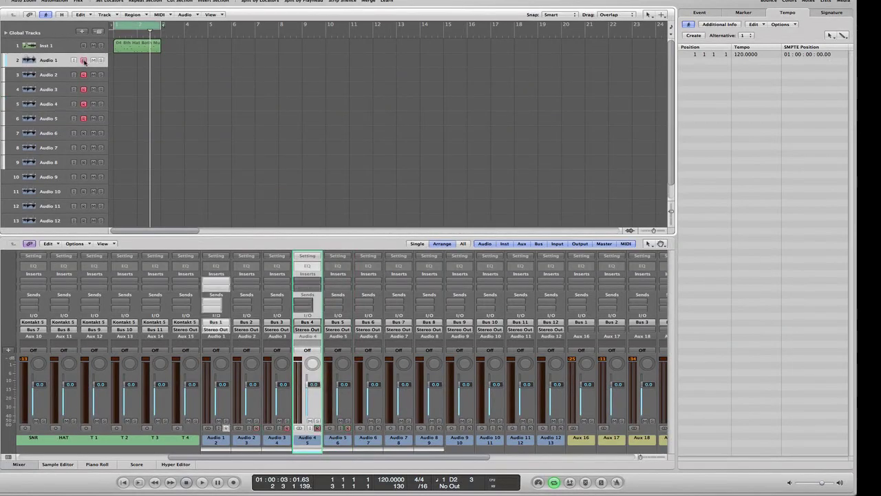
pyautogui.click(83, 133)
pyautogui.click(83, 148)
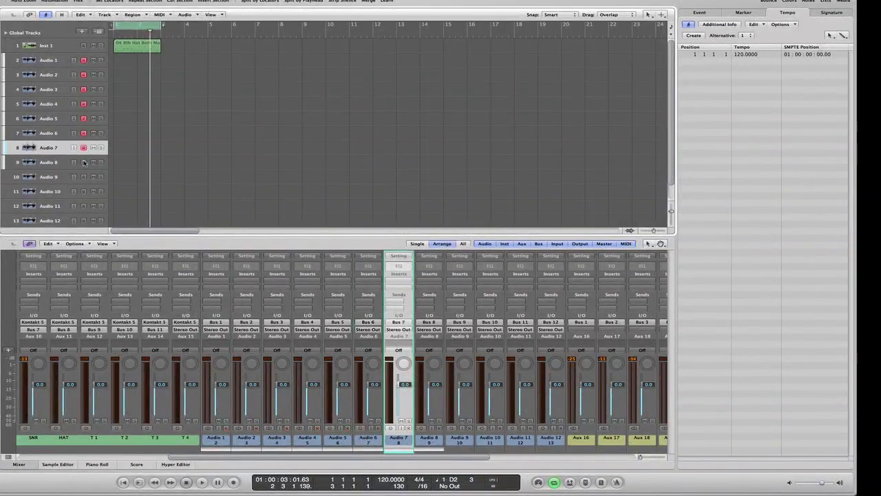
pyautogui.click(83, 162)
pyautogui.click(83, 176)
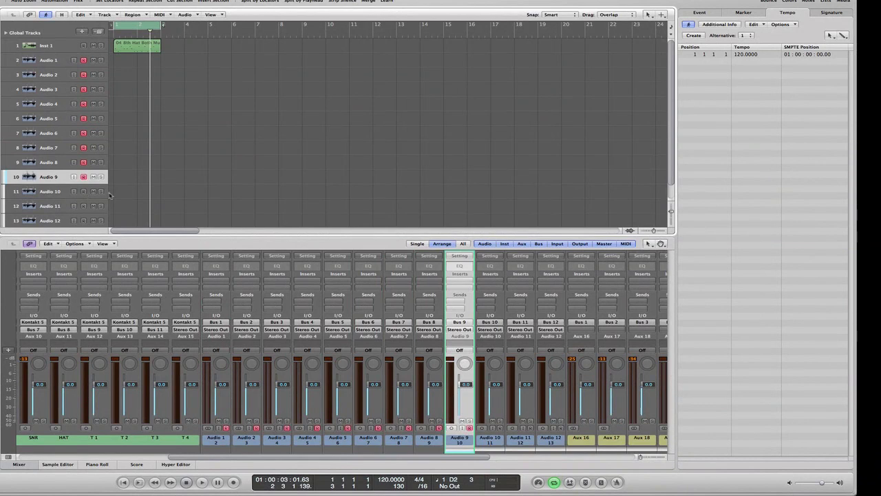
pyautogui.click(84, 192)
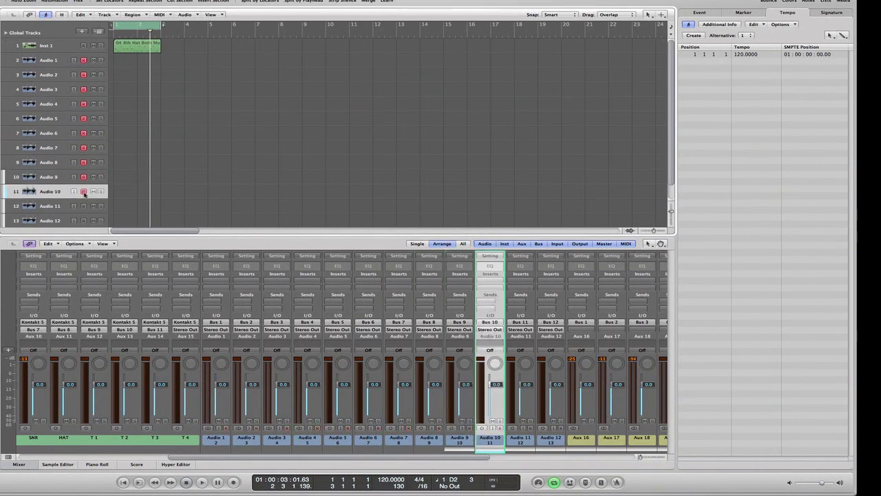
pyautogui.scroll(-1, 84, 205)
pyautogui.click(84, 203)
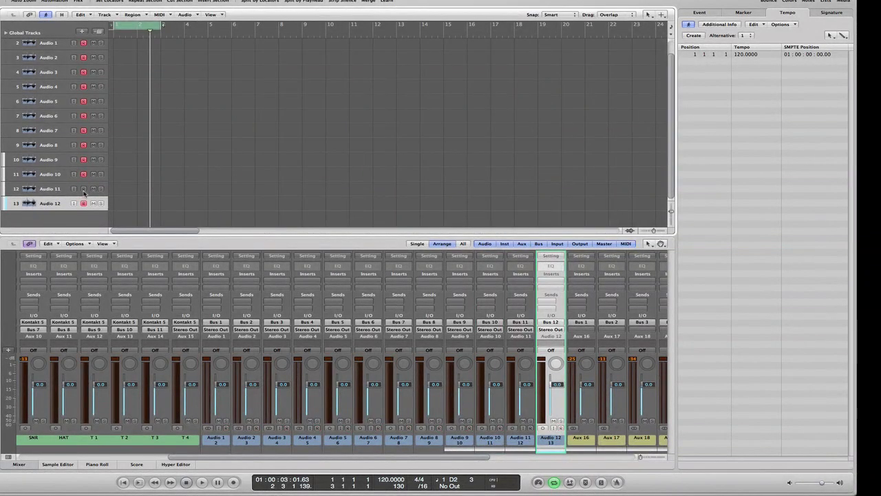
pyautogui.click(83, 189)
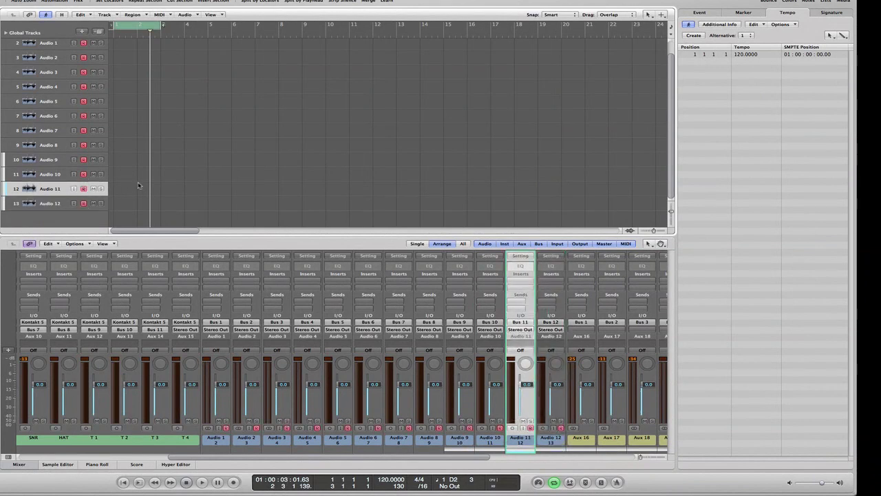
# With cycle mode off, record the drum part onto the armed tracks from the project start to about the end of bar 4.
pyautogui.press('x')
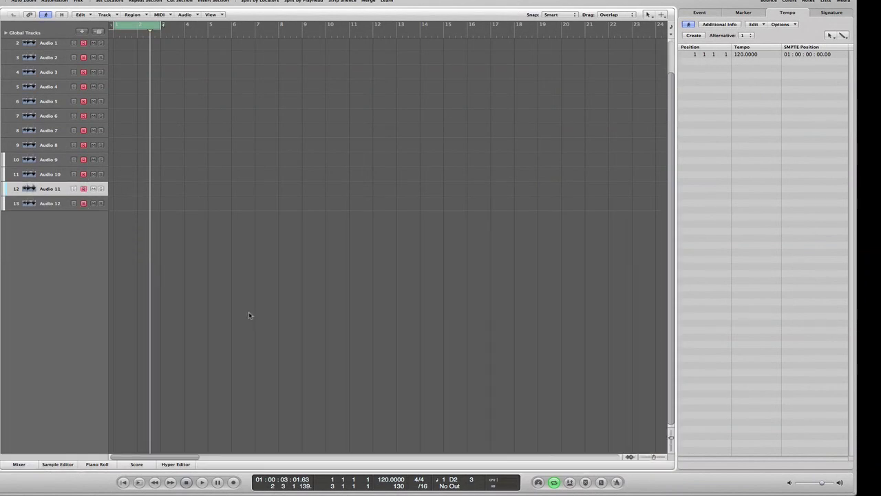
pyautogui.scroll(1, 246, 303)
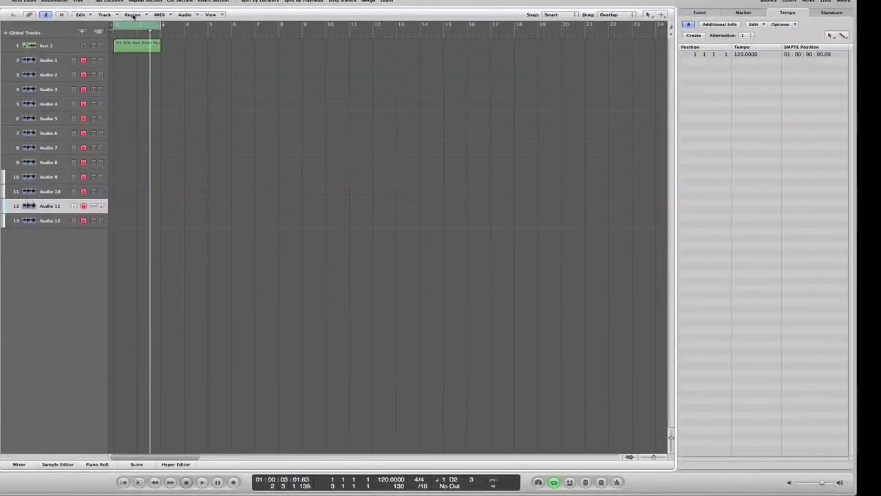
pyautogui.press('Return')
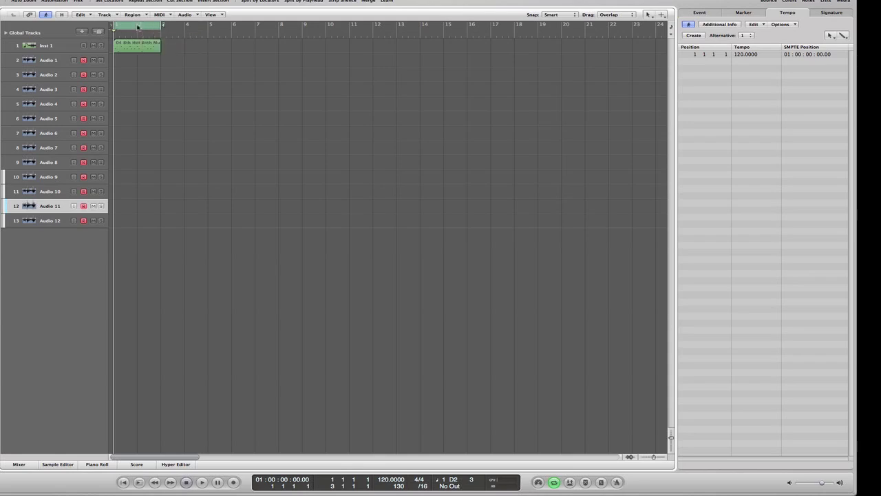
pyautogui.click(554, 482)
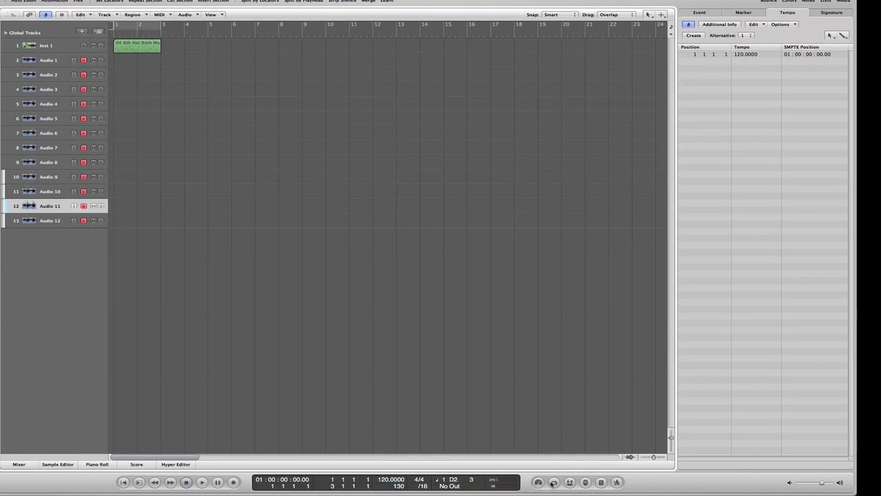
pyautogui.press('r')
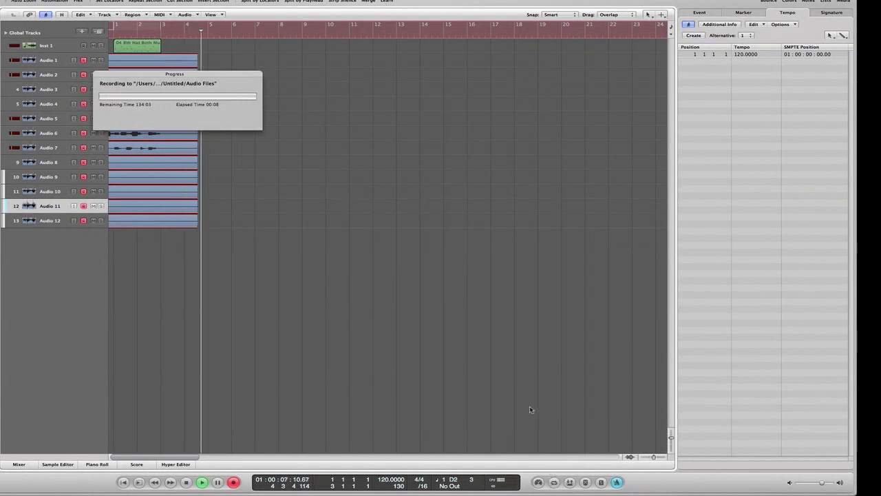
pyautogui.press('space')
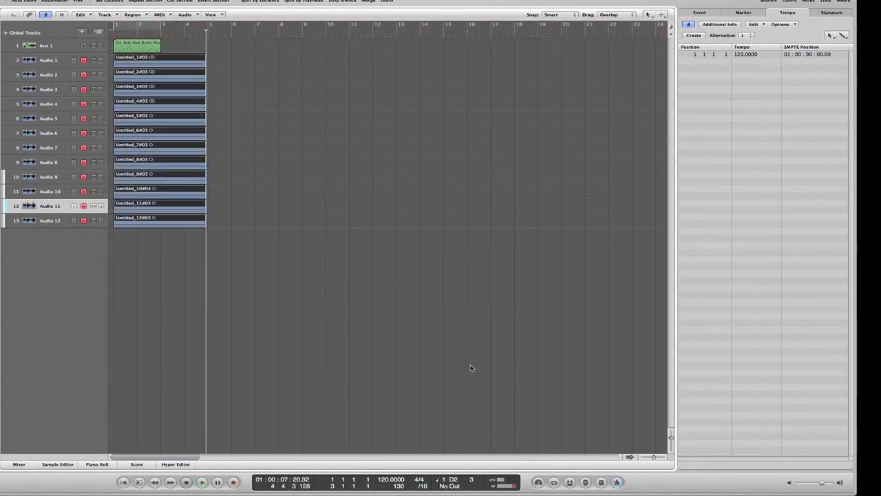
pyautogui.click(388, 298)
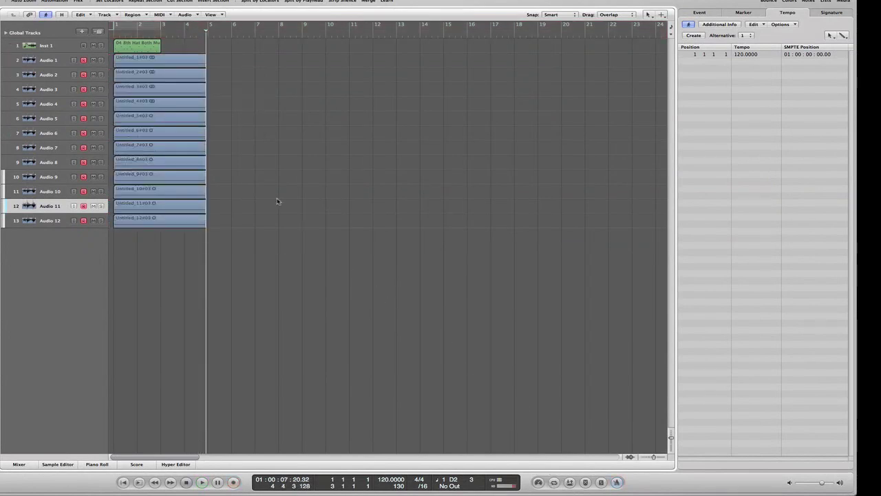
# Turn off record-enable on all twelve audio tracks.
pyautogui.click(84, 60)
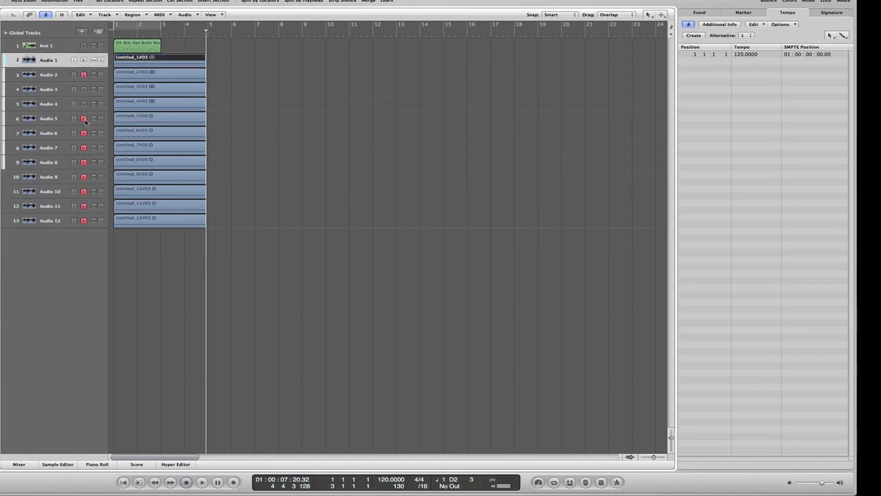
pyautogui.click(83, 148)
pyautogui.click(83, 191)
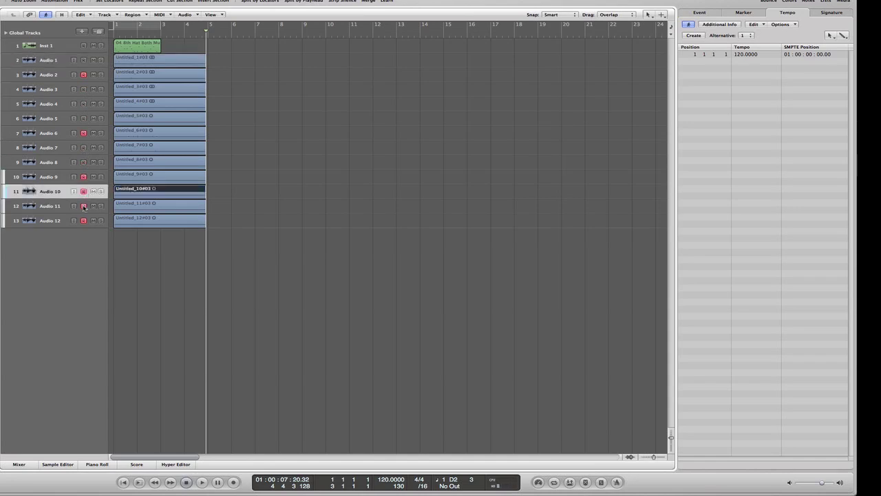
pyautogui.click(83, 206)
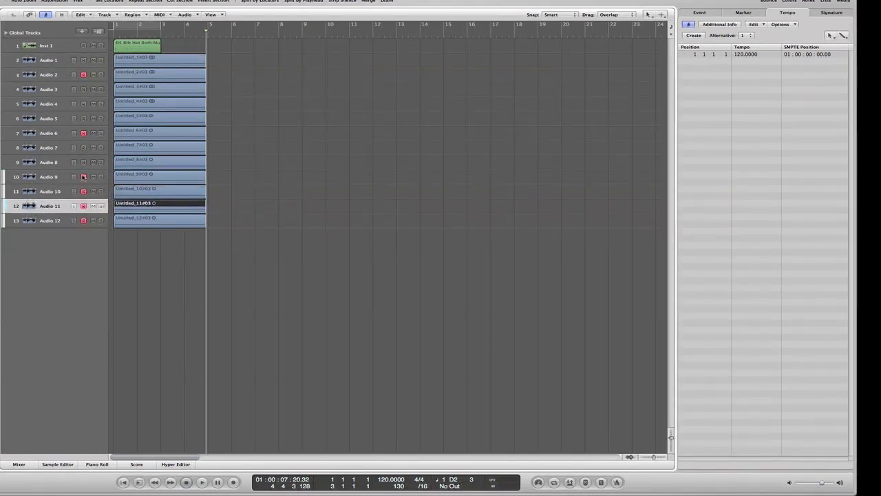
pyautogui.click(83, 133)
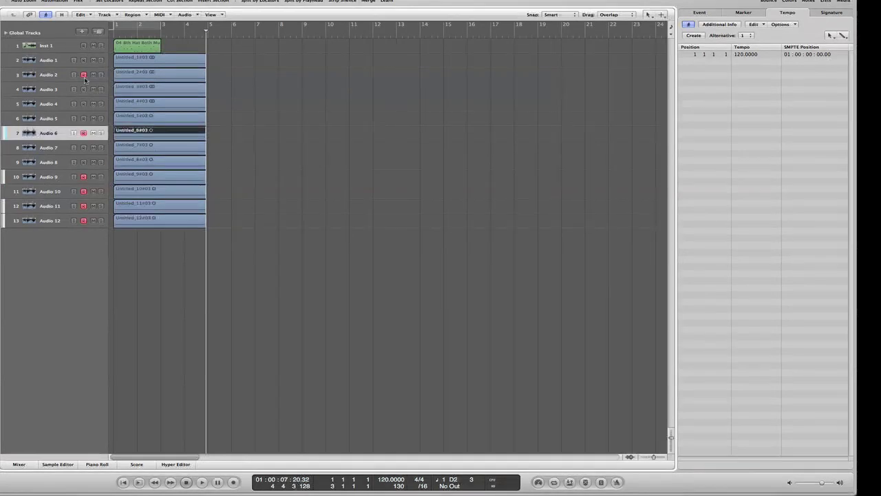
pyautogui.click(84, 134)
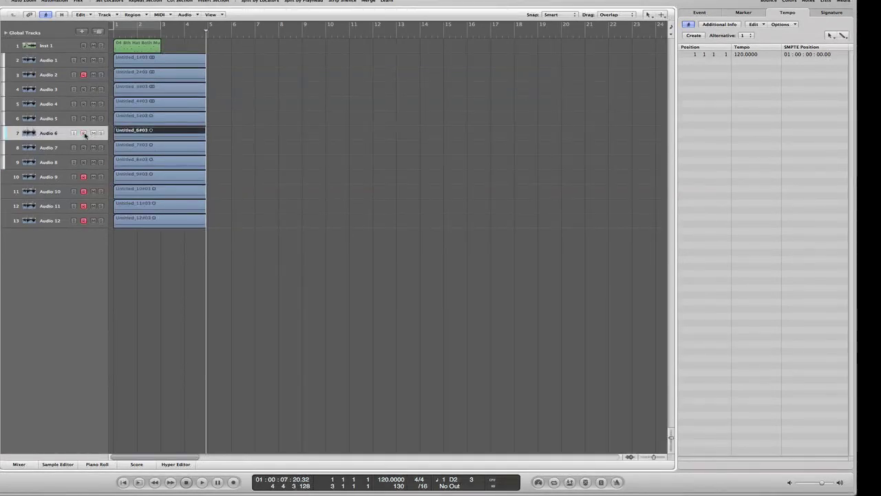
pyautogui.click(84, 75)
pyautogui.click(83, 176)
pyautogui.click(83, 221)
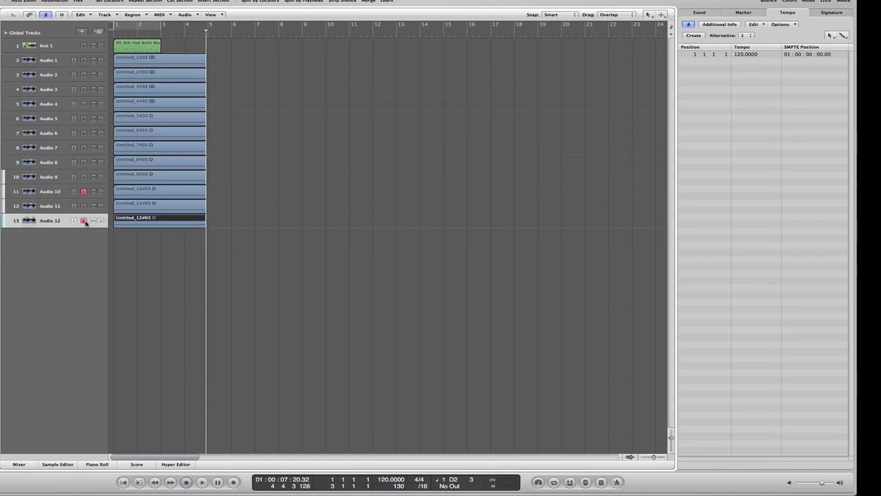
pyautogui.click(83, 220)
# Mute the Inst 1 track and play the recorded audio tracks back from the project start.
pyautogui.click(93, 45)
pyautogui.click(152, 190)
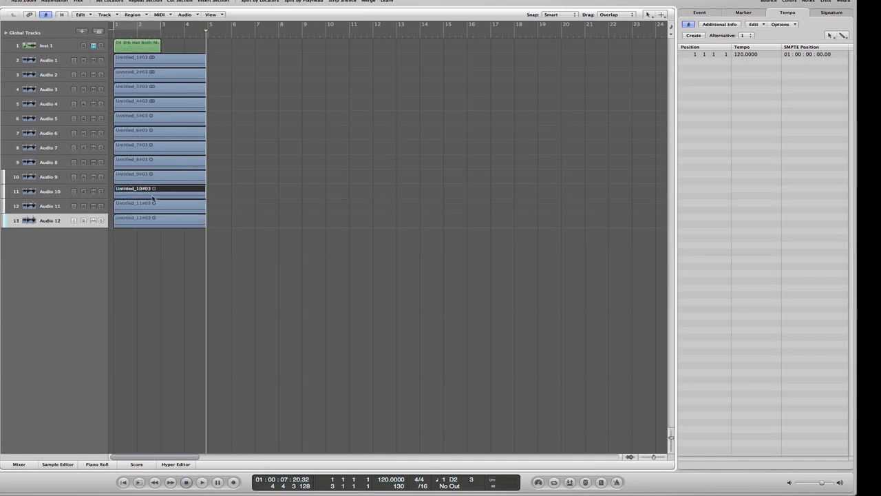
pyautogui.press('Return')
pyautogui.press('space')
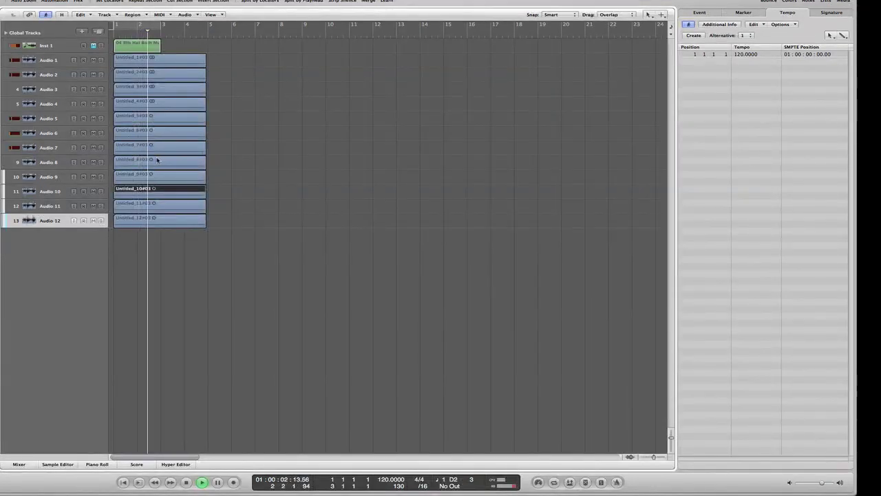
pyautogui.press('space')
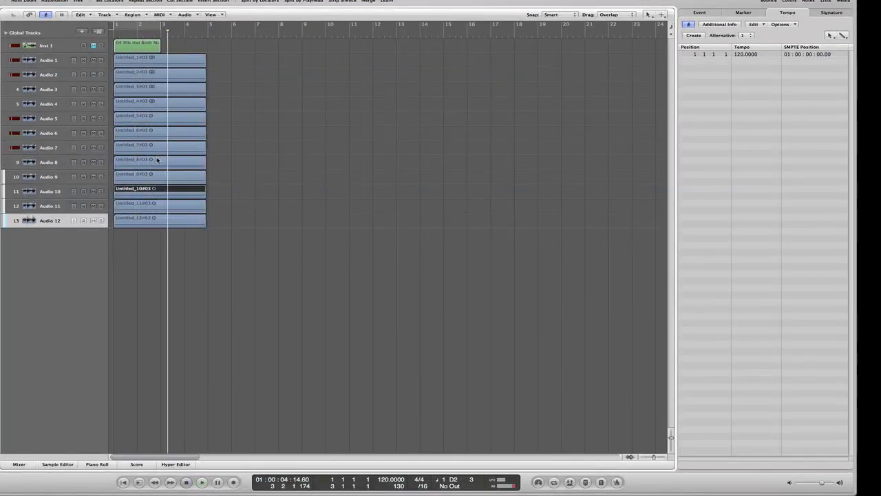
# Examine the recorded waveforms on the audio tracks up close, from Audio 1 down to Audio 12.
pyautogui.moveTo(153, 102); pyautogui.dragTo(211, 222)
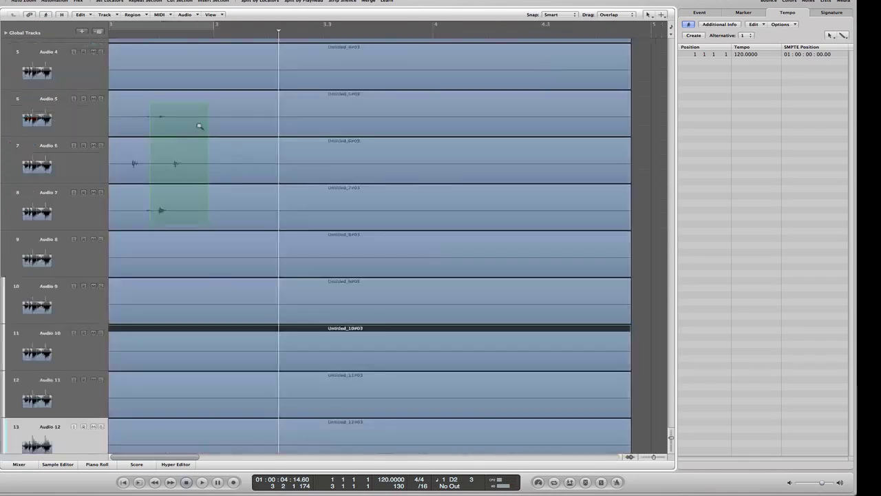
pyautogui.keyDown('ctrl'); pyautogui.keyDown('alt'); pyautogui.click(231, 103); pyautogui.keyUp('alt'); pyautogui.keyUp('ctrl')
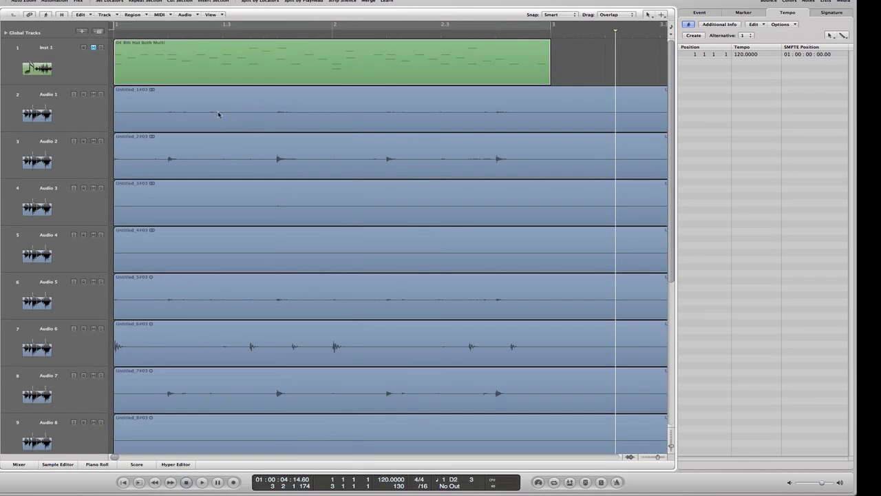
pyautogui.scroll(-3, 218, 114)
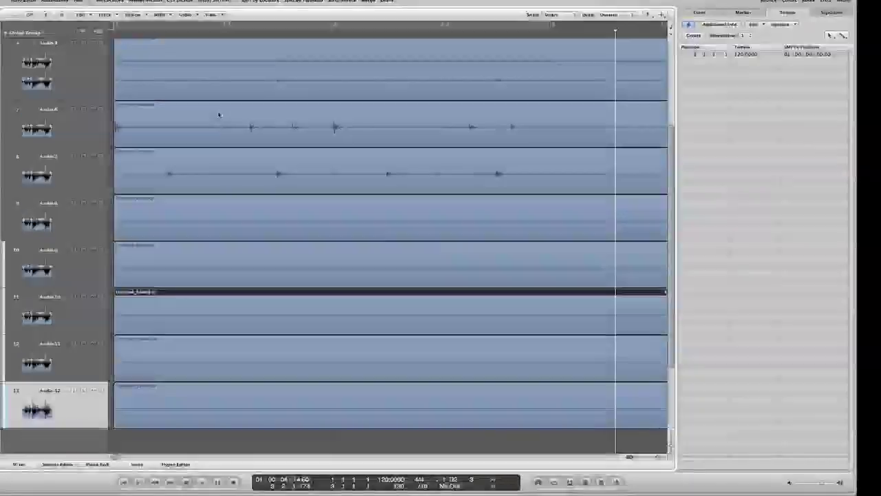
pyautogui.scroll(2, 219, 114)
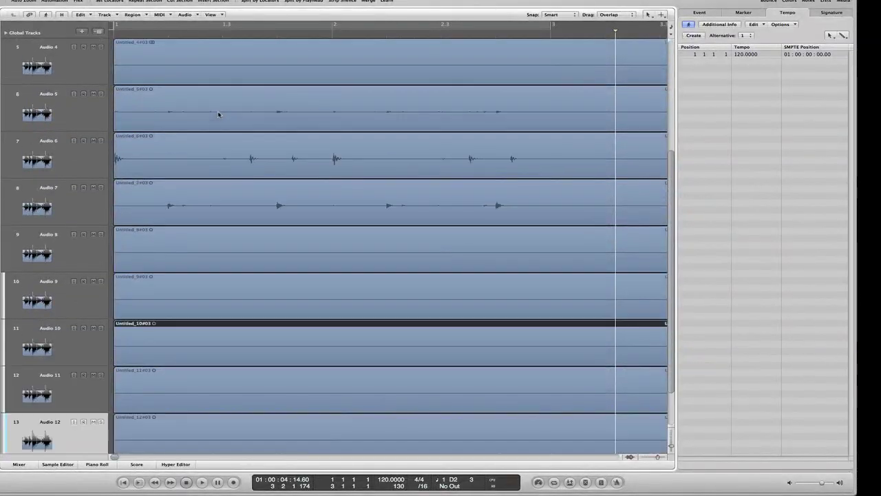
pyautogui.scroll(3, 217, 114)
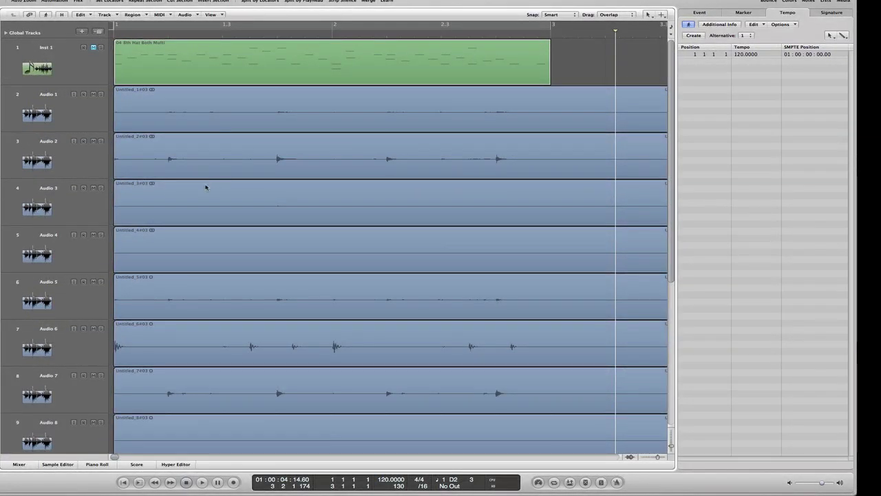